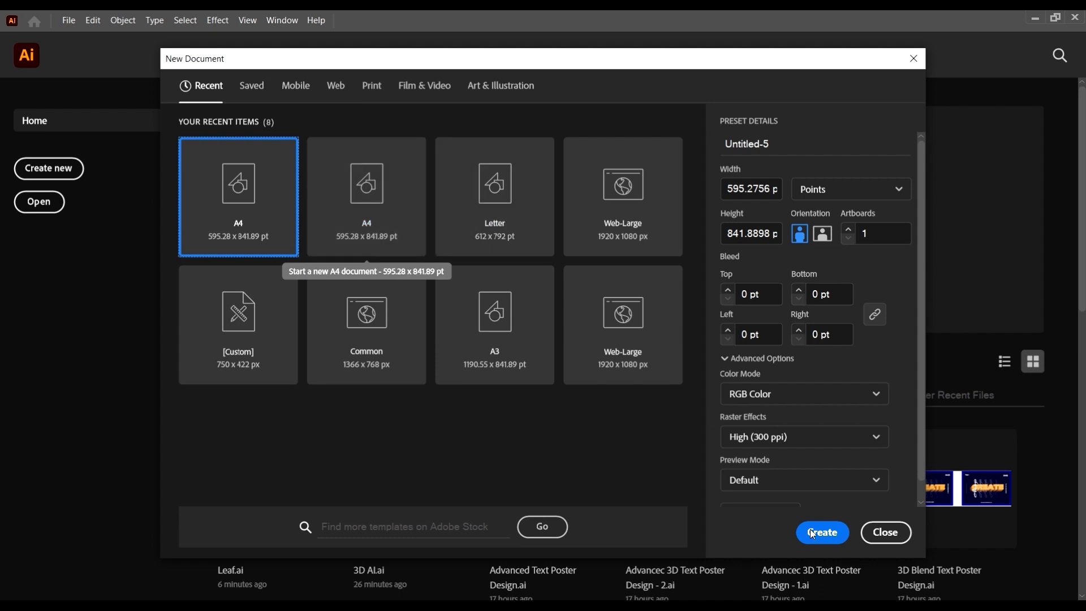
# Create a new portrait A4 document of 595.28 x 841.89 pt in RGB Color mode
pyautogui.click(759, 394)
pyautogui.click(759, 393)
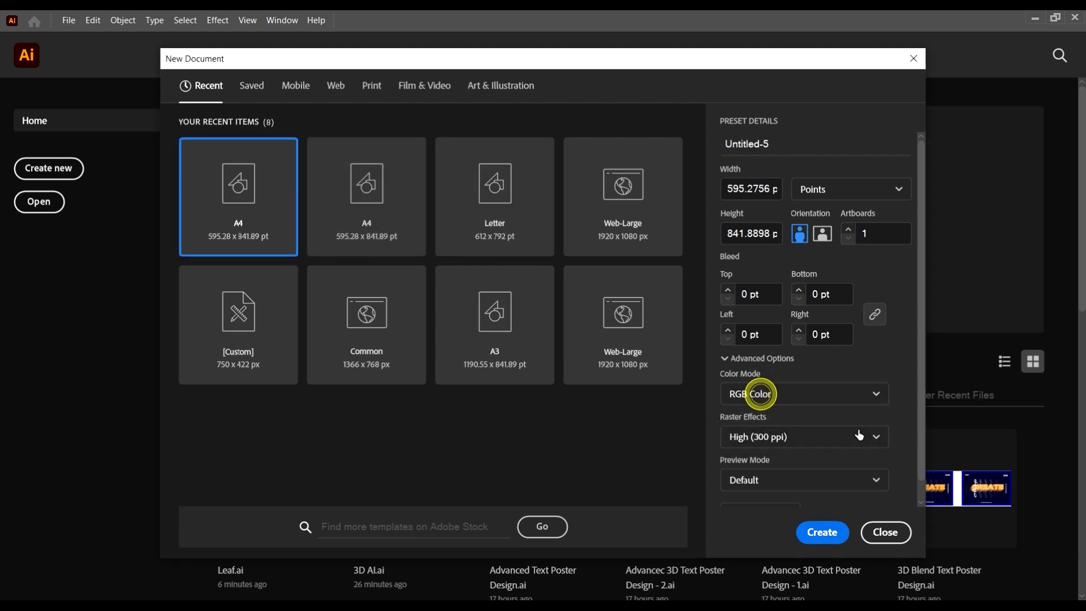
pyautogui.click(821, 532)
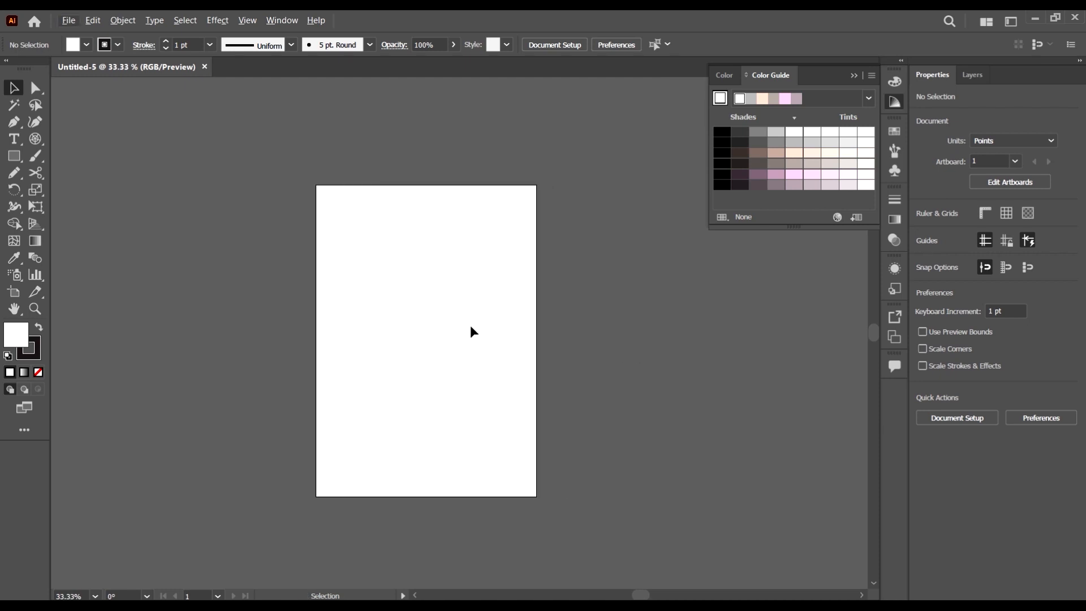
pyautogui.scroll(1, 463, 325)
pyautogui.scroll(-1, 462, 327)
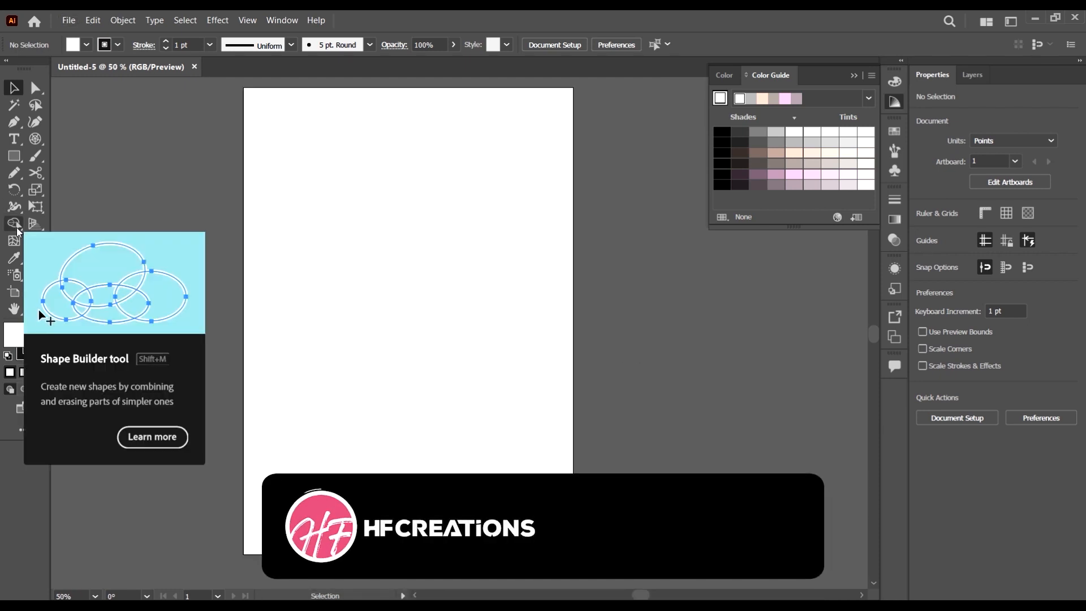
pyautogui.click(16, 225)
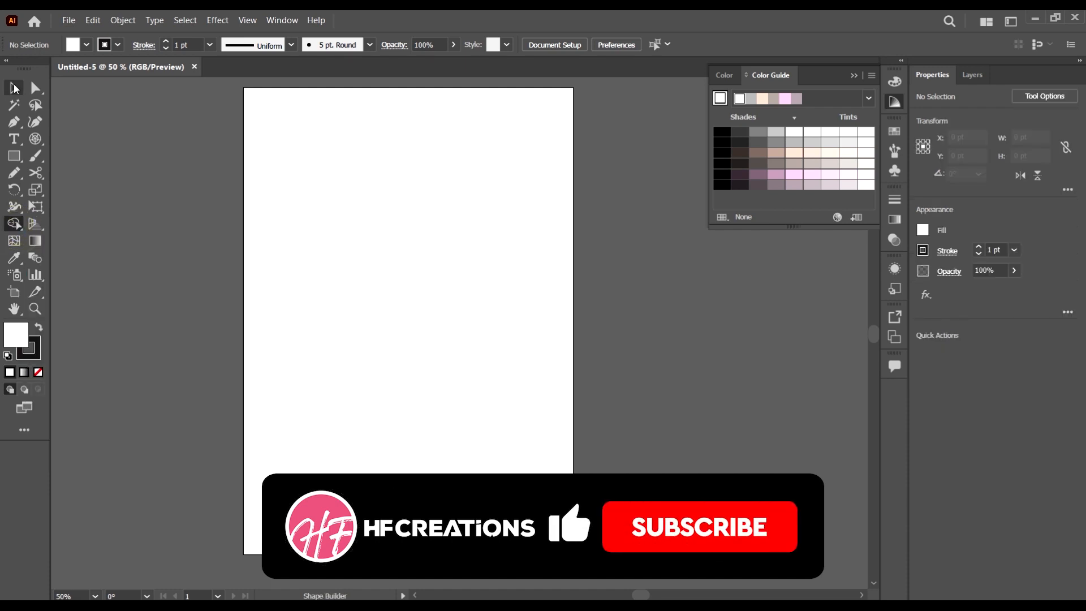
pyautogui.click(13, 87)
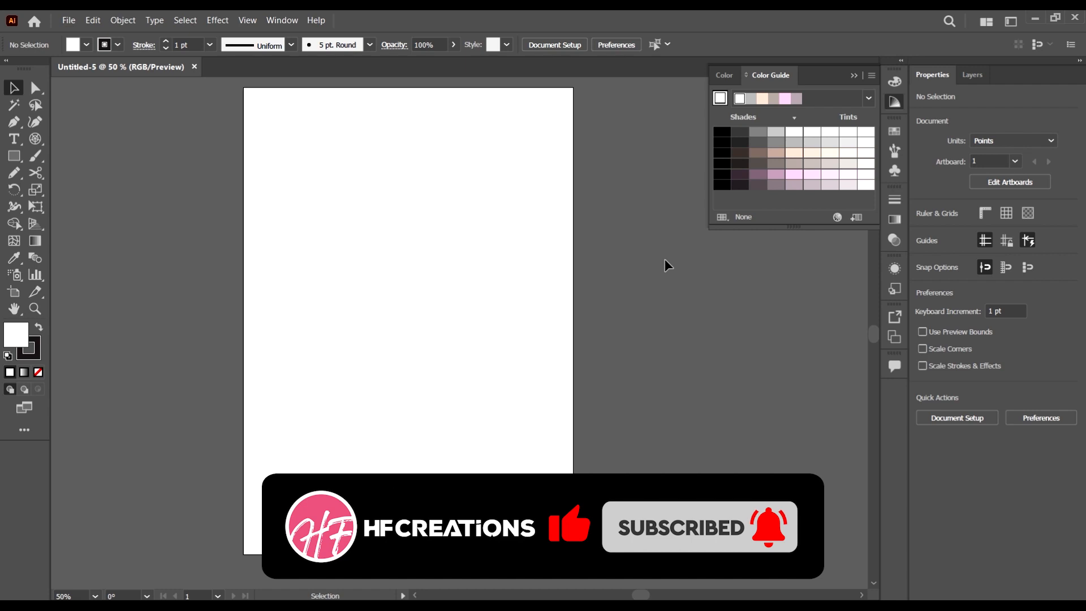
# Draw a rectangle about 287 x 114 pt and a second one about 194 x 218 pt overlapping its lower-right corner
pyautogui.click(7, 155)
pyautogui.moveTo(336, 162); pyautogui.dragTo(495, 224)
pyautogui.moveTo(544, 318); pyautogui.dragTo(437, 197)
pyautogui.click(7, 89)
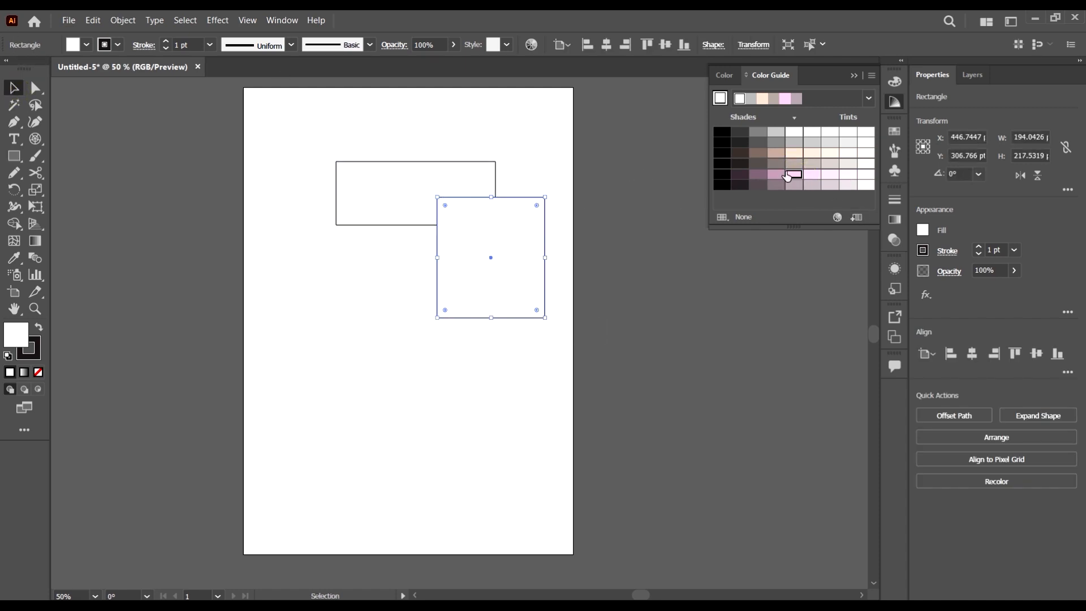
# Fill the taller rectangle with pale pink and the wide rectangle with light blue
pyautogui.click(793, 175)
pyautogui.click(398, 158)
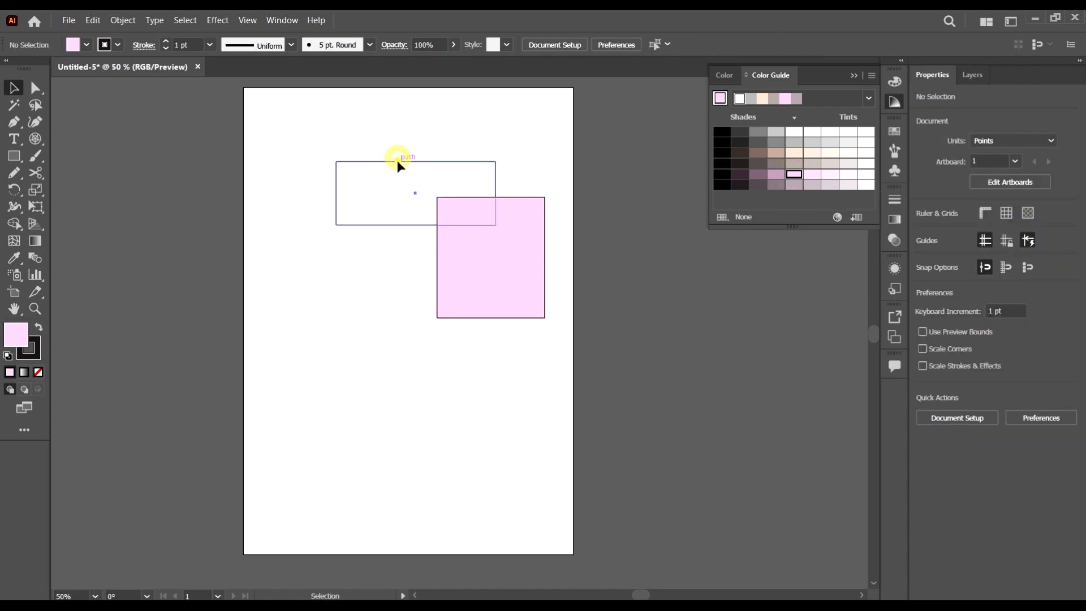
pyautogui.click(397, 161)
pyautogui.click(86, 46)
pyautogui.click(80, 81)
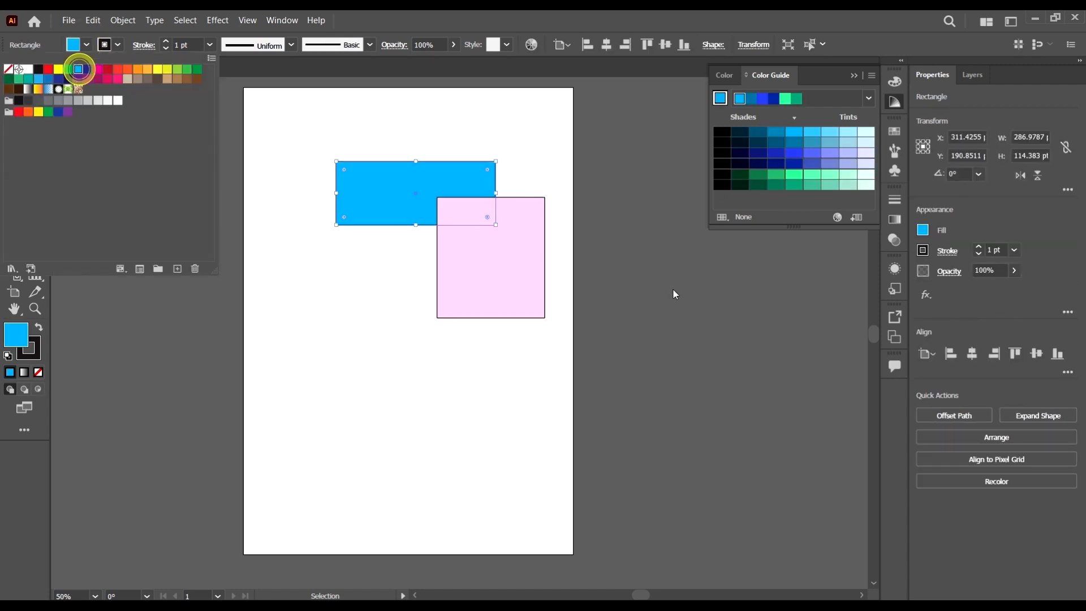
pyautogui.click(500, 278)
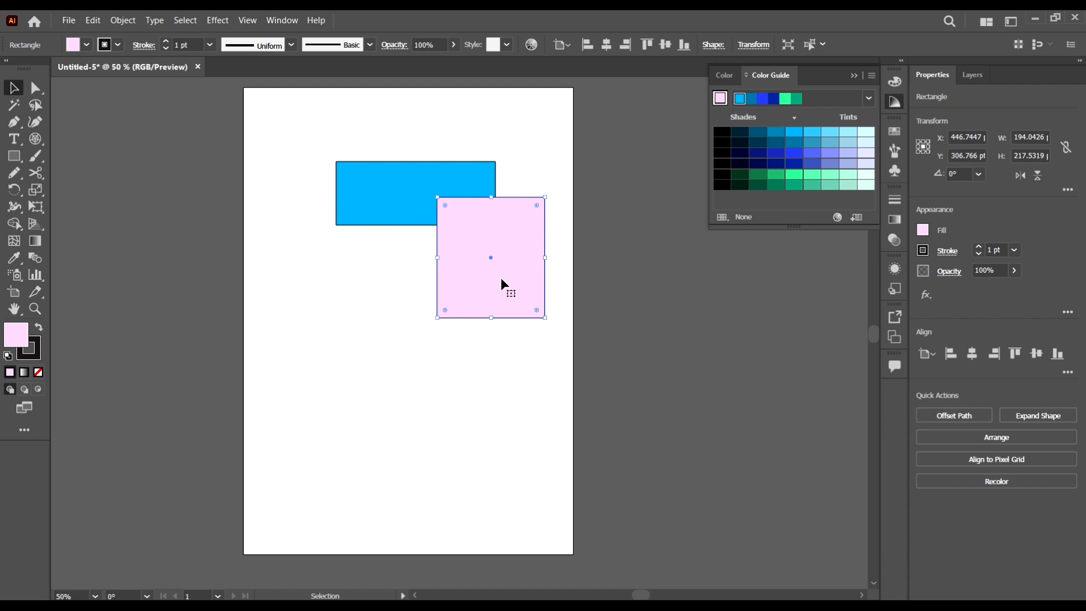
pyautogui.scroll(2, 589, 307)
pyautogui.click(597, 311)
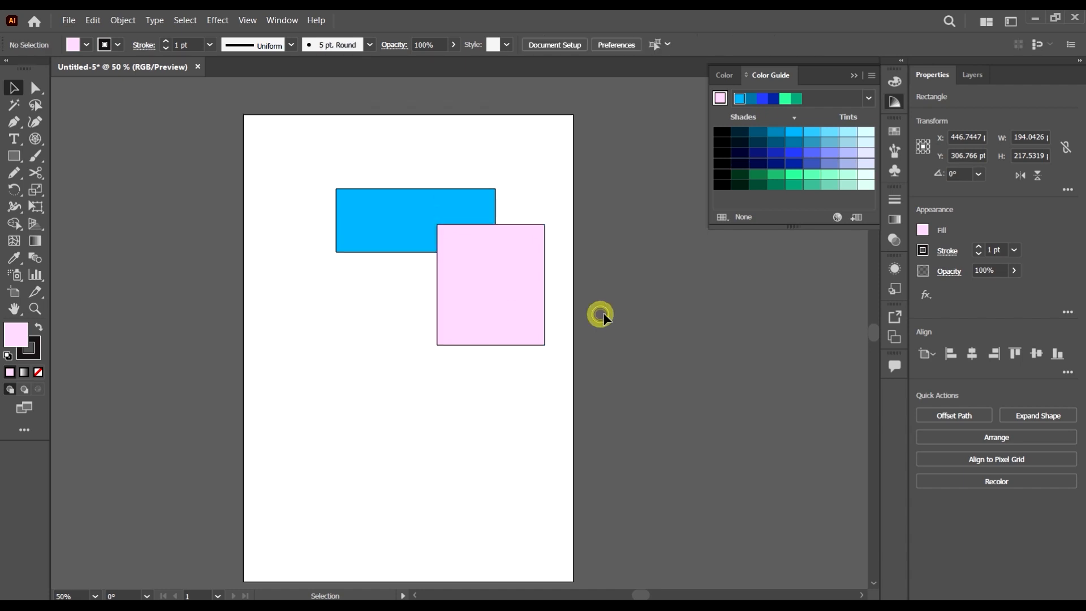
# Draw circles about 198 pt and 92 pt in diameter over the pink rectangle's lower-left and lower-right corners
pyautogui.scroll(-3, 616, 339)
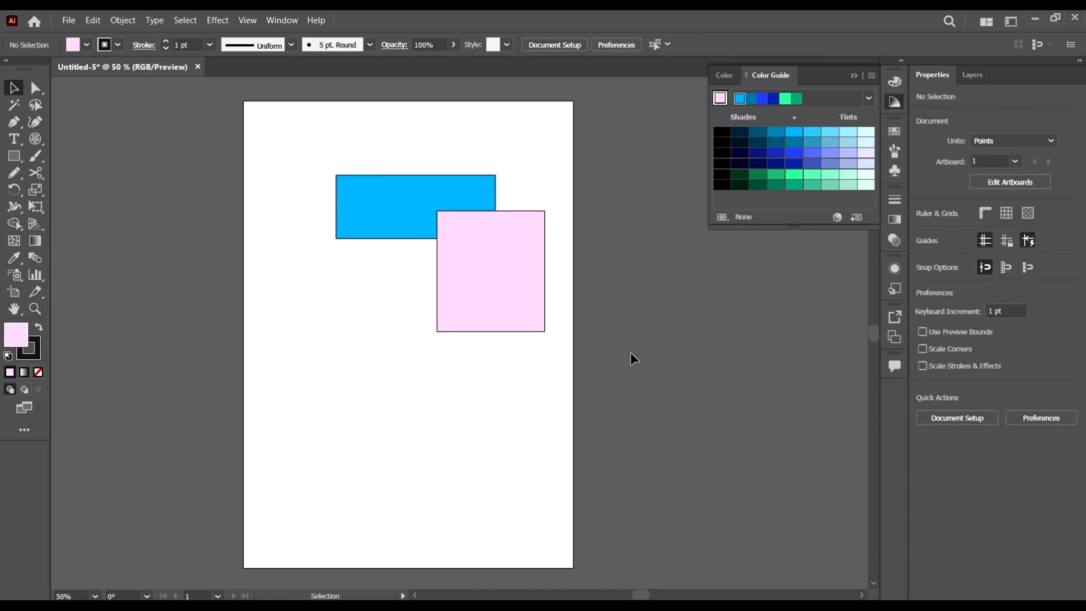
pyautogui.click(86, 45)
pyautogui.click(86, 44)
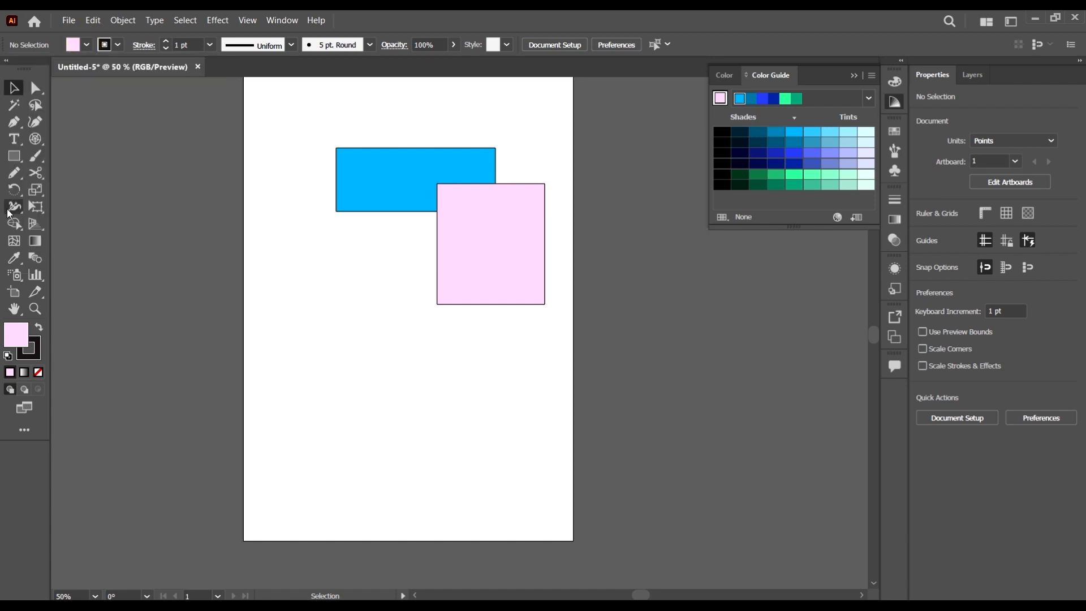
pyautogui.click(23, 158)
pyautogui.click(53, 191)
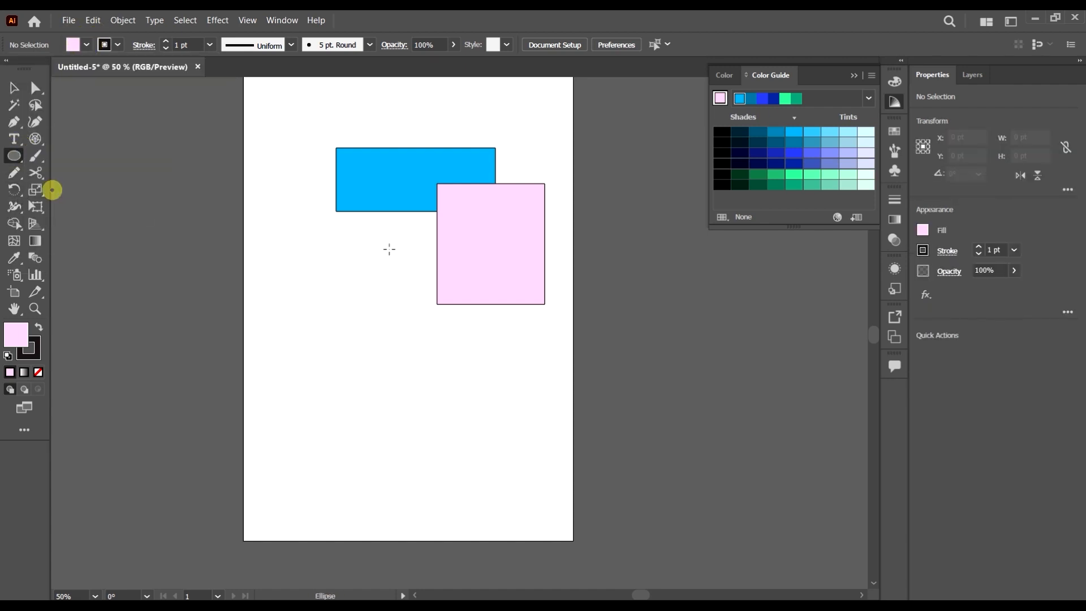
pyautogui.moveTo(387, 264); pyautogui.dragTo(498, 339)
pyautogui.moveTo(561, 284); pyautogui.dragTo(507, 355)
pyautogui.press('v')
# Fill the large circle with bright green and the small circle with magenta
pyautogui.click(472, 317)
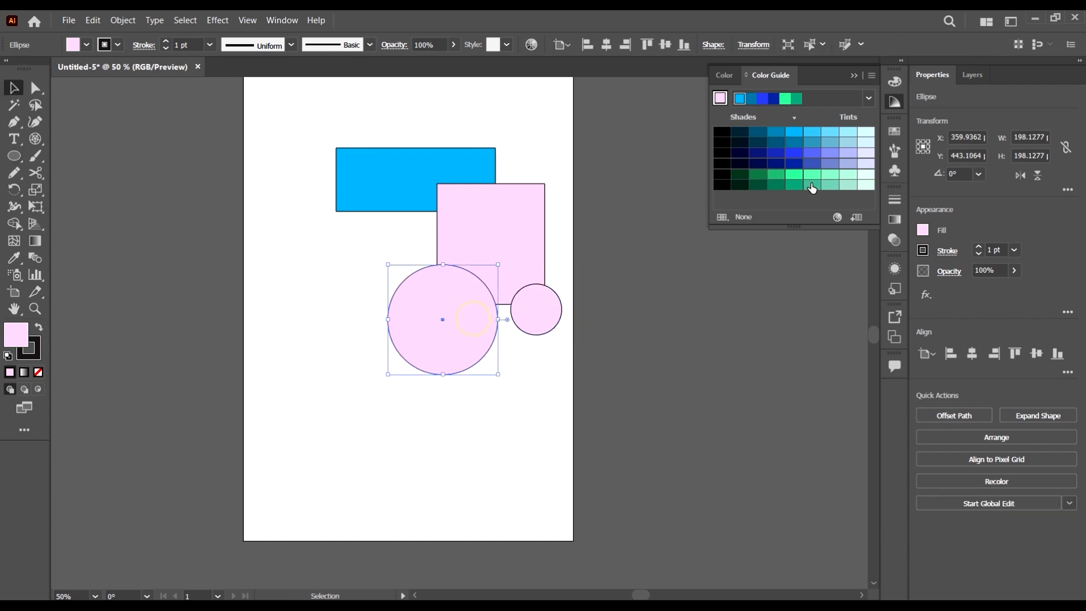
pyautogui.click(794, 177)
pyautogui.click(668, 352)
pyautogui.click(542, 308)
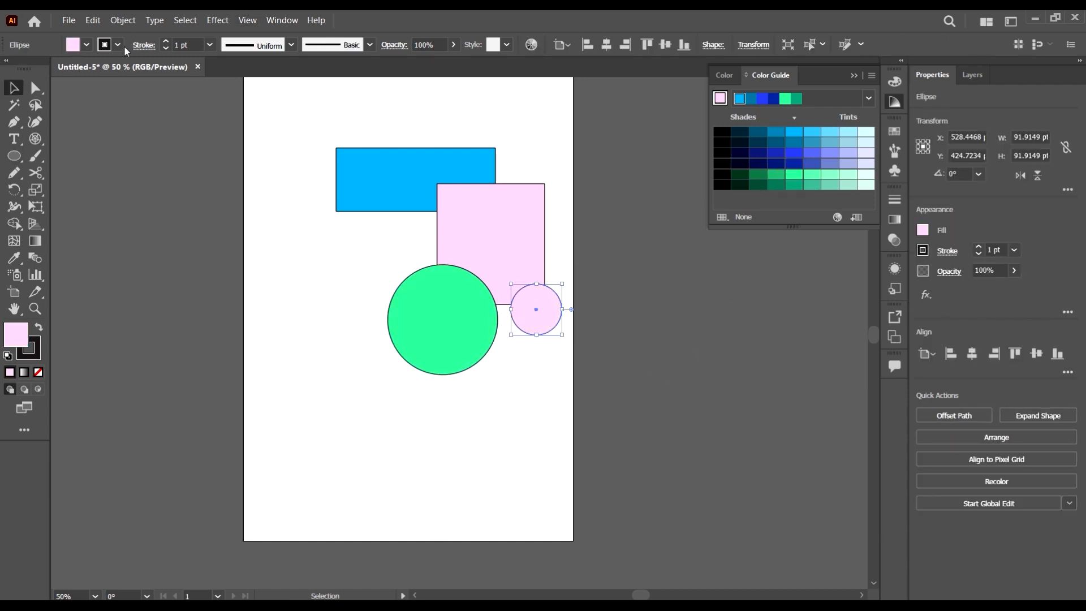
pyautogui.click(87, 45)
pyautogui.click(99, 69)
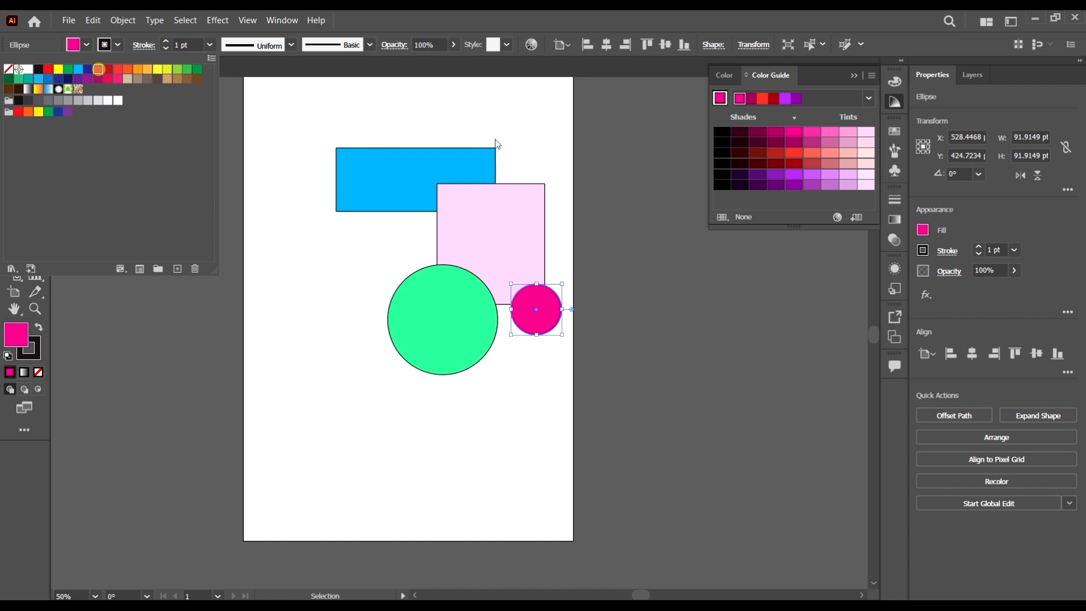
pyautogui.click(702, 387)
# Select all four shapes and move them about 64 pt left and 29 pt down
pyautogui.moveTo(646, 474); pyautogui.dragTo(404, 195)
pyautogui.moveTo(481, 235); pyautogui.dragTo(445, 251)
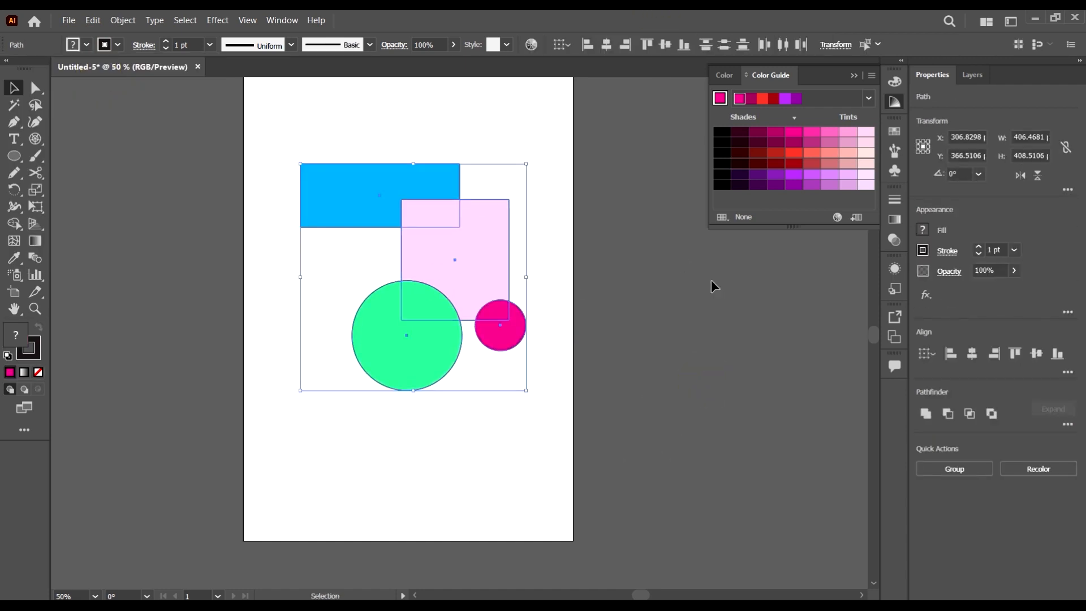
# Try merging the blue rectangle with the pink rectangle using the Shape Builder tool, and undo the merge
pyautogui.click(14, 224)
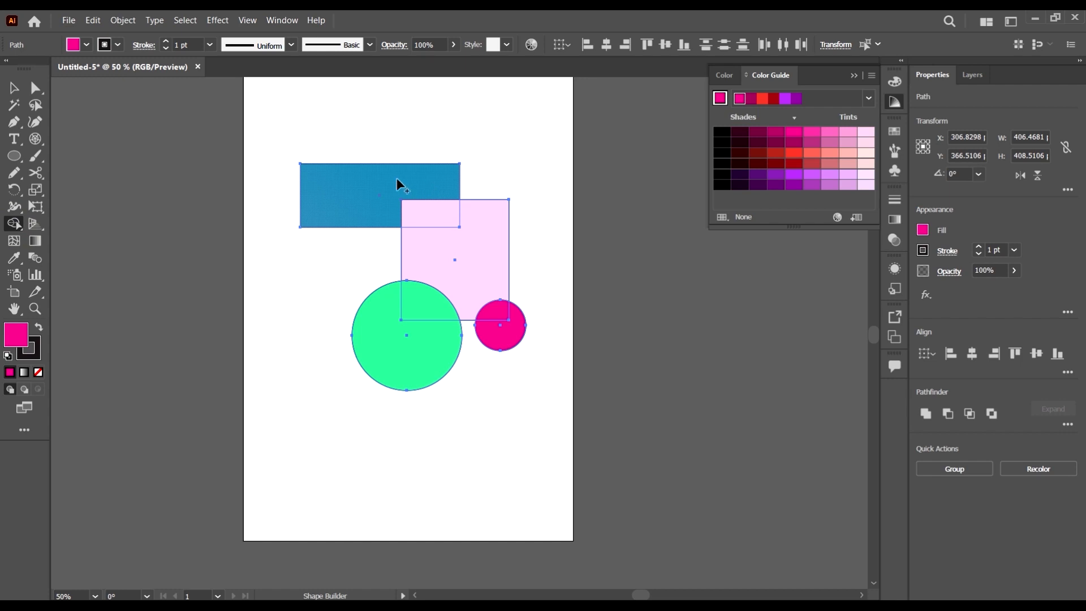
pyautogui.moveTo(395, 178); pyautogui.dragTo(470, 257)
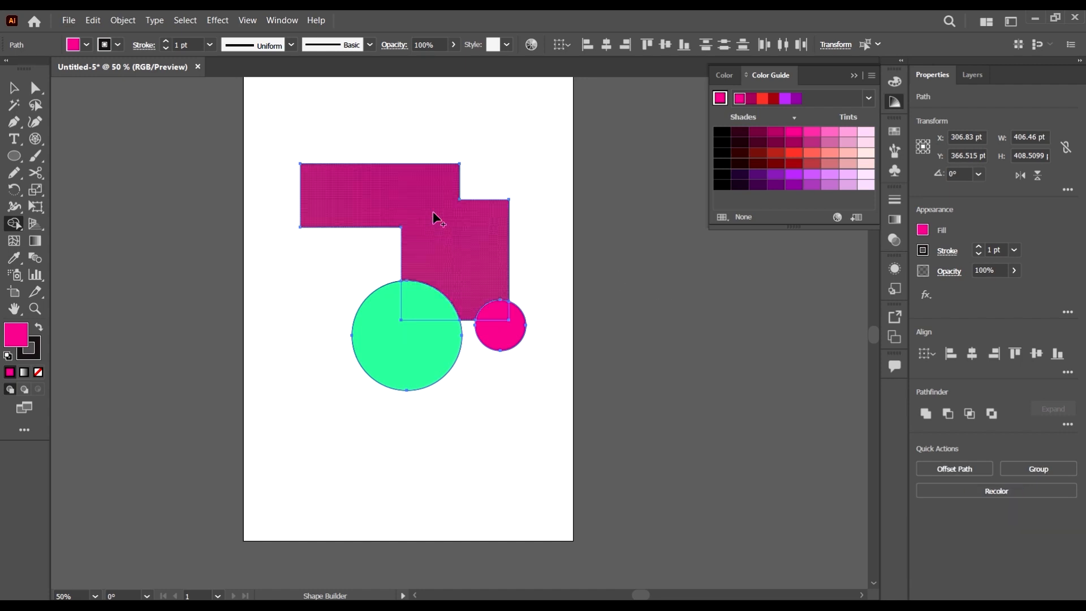
pyautogui.hotkey('ctrl', 'z')
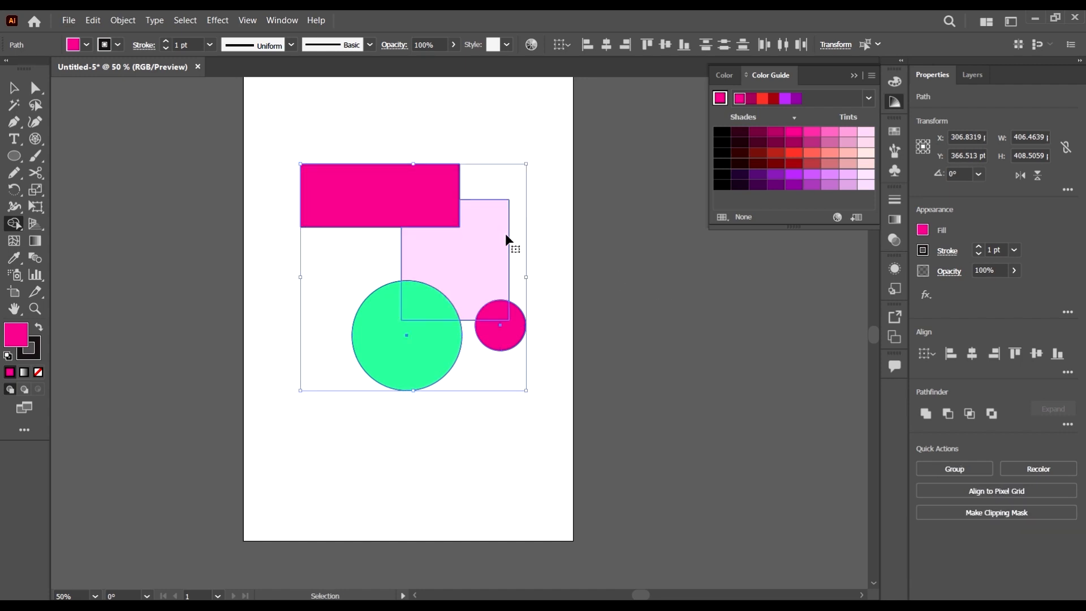
pyautogui.hotkey('ctrl', 'z')
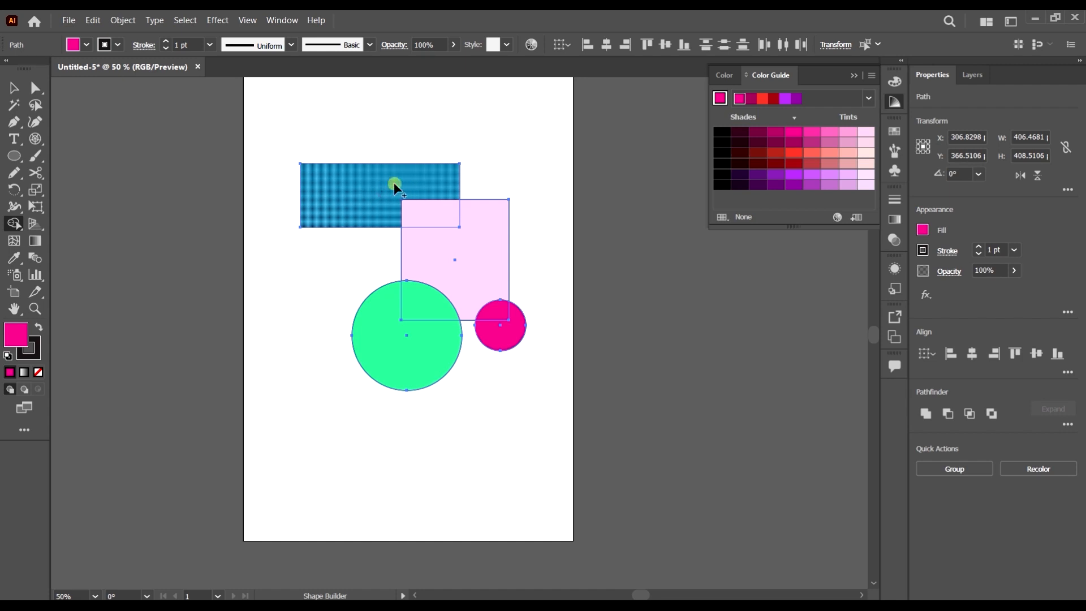
# Try uniting both rectangles and both circles into one shape with Shape Builder, and undo it
pyautogui.moveTo(393, 182)
pyautogui.mouseDown()
pyautogui.moveTo(450, 225)
pyautogui.moveTo(475, 263)
pyautogui.mouseUp()
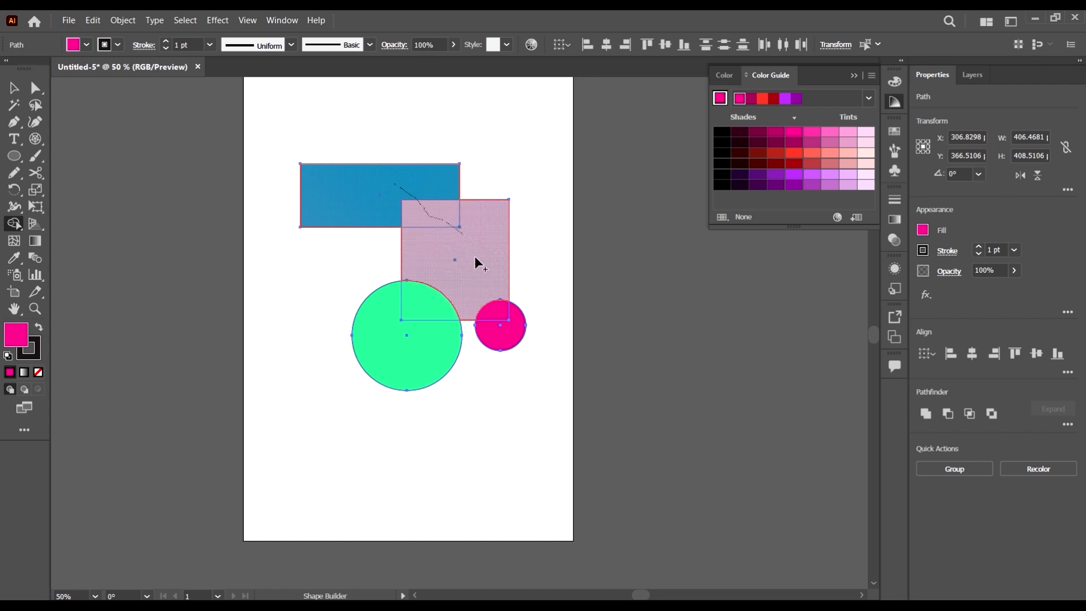
pyautogui.moveTo(418, 309); pyautogui.dragTo(397, 346)
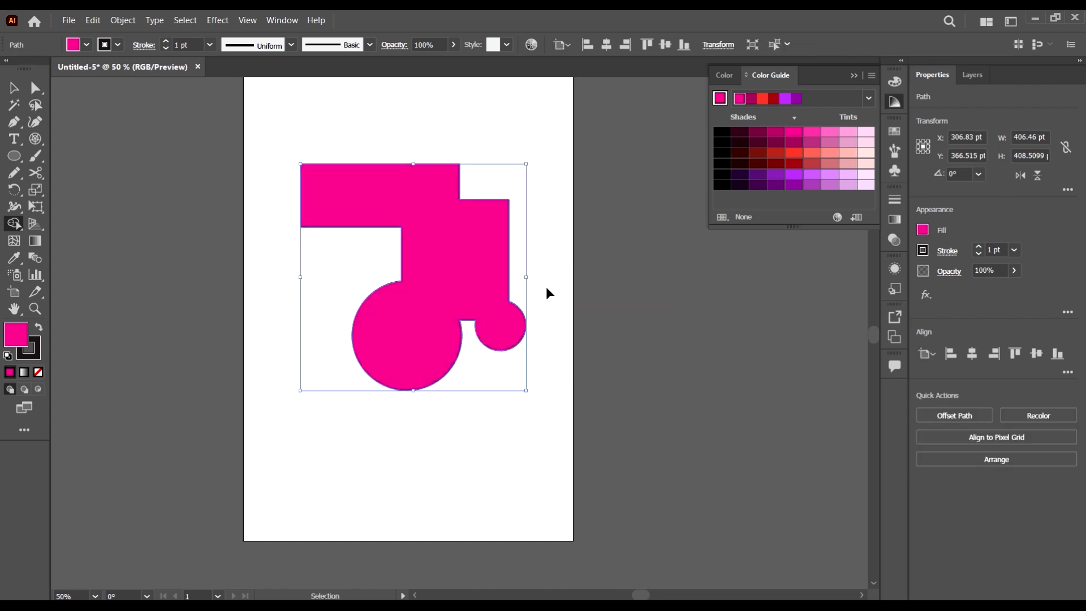
pyautogui.hotkey('ctrl', 'z')
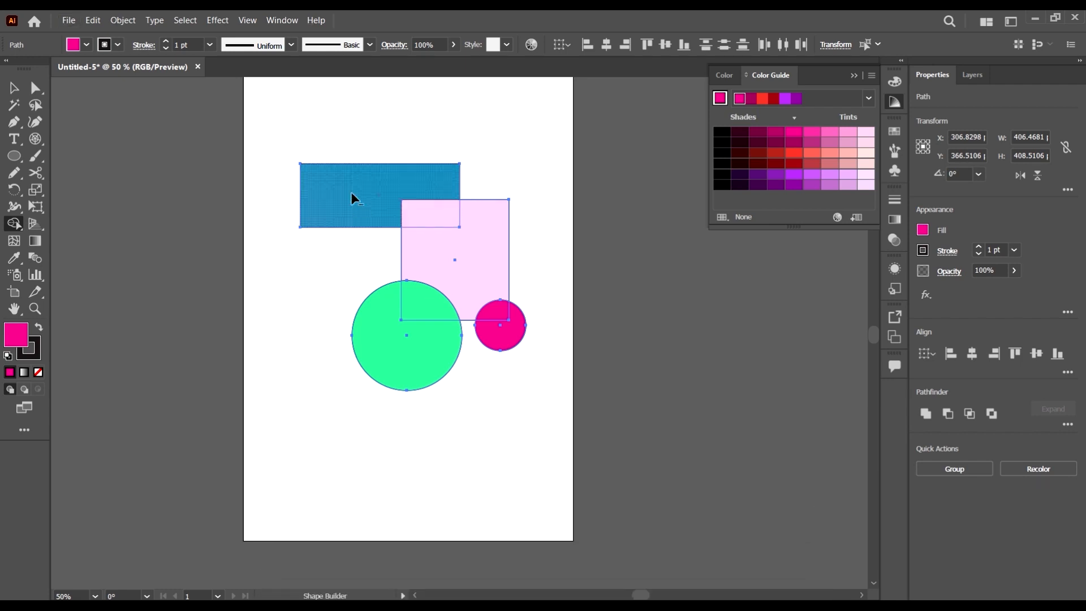
# Try removing the area where the two rectangles overlap with Shape Builder and moving the shapes, and undo both
pyautogui.keyDown('alt'); pyautogui.click(433, 211); pyautogui.keyUp('alt')
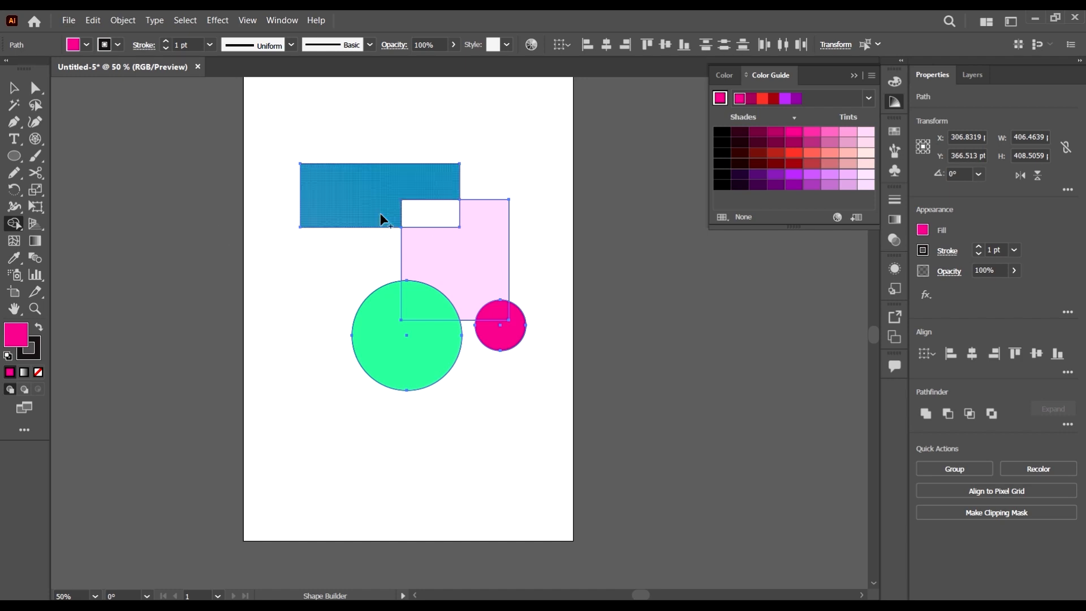
pyautogui.click(14, 87)
pyautogui.moveTo(478, 270); pyautogui.dragTo(463, 299)
pyautogui.press('a')
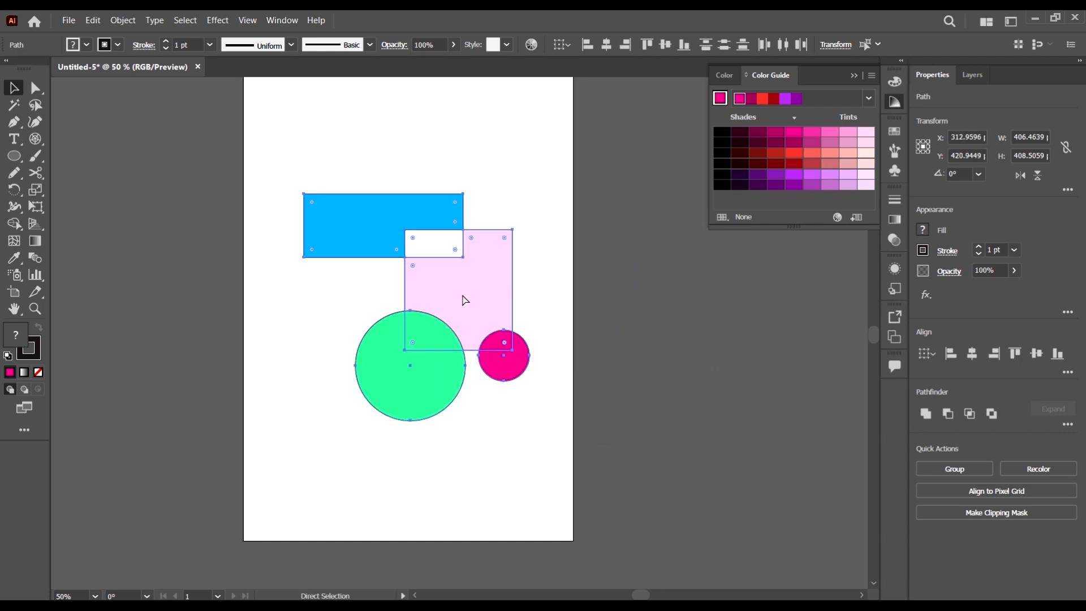
pyautogui.hotkey('ctrl', 'z')
pyautogui.hotkey('ctrl', 'shift', 'z')
pyautogui.press('v')
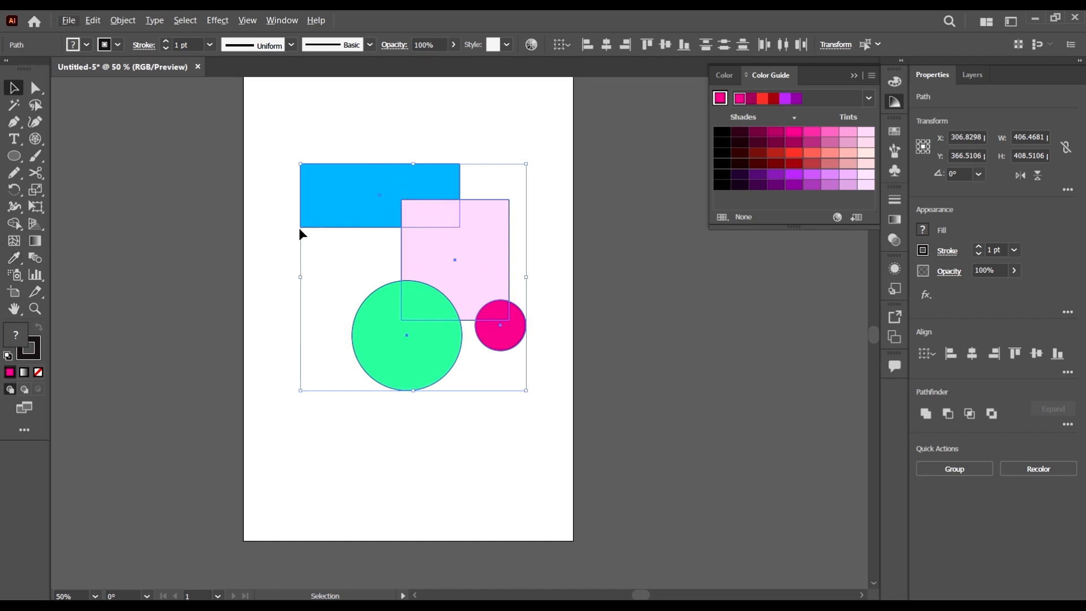
# Use Shape Builder to subtract the blue rectangle, the magenta circle and the green circle from the pink rectangle
pyautogui.click(17, 226)
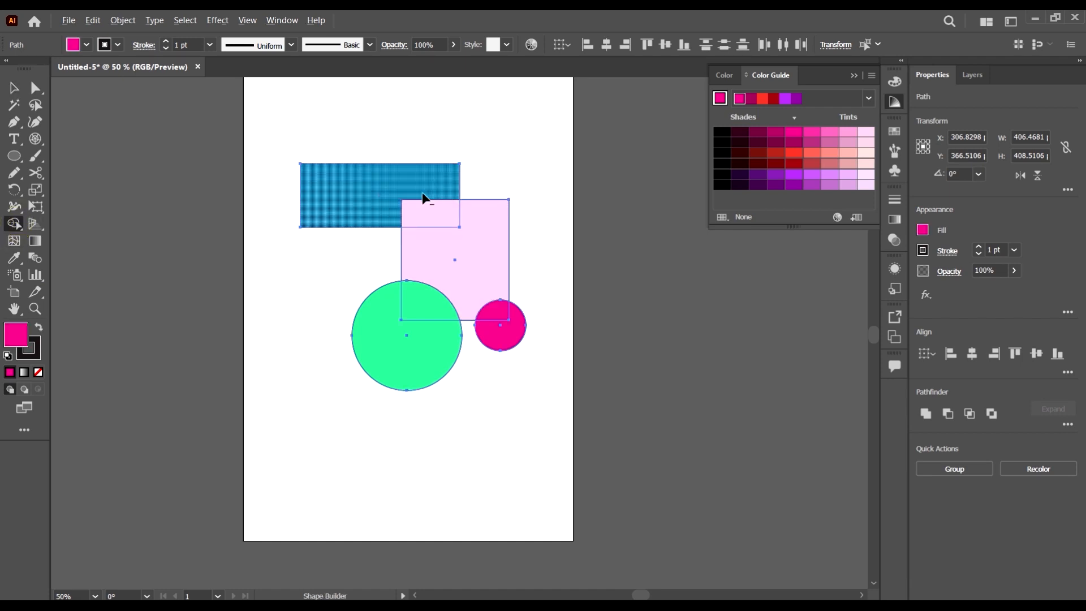
pyautogui.moveTo(307, 183); pyautogui.dragTo(455, 210)
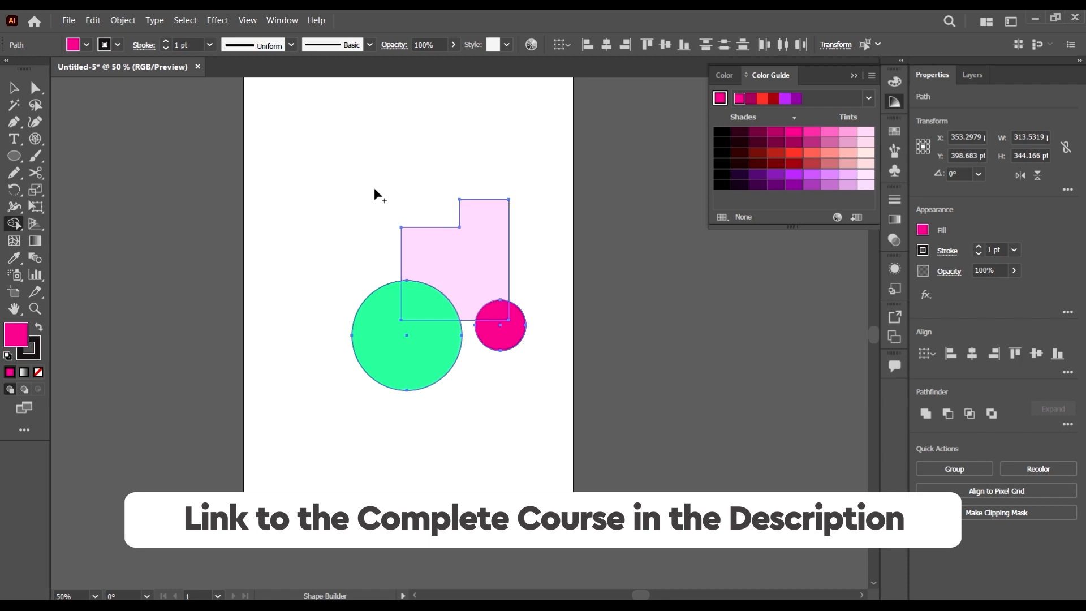
pyautogui.moveTo(489, 335); pyautogui.dragTo(496, 312)
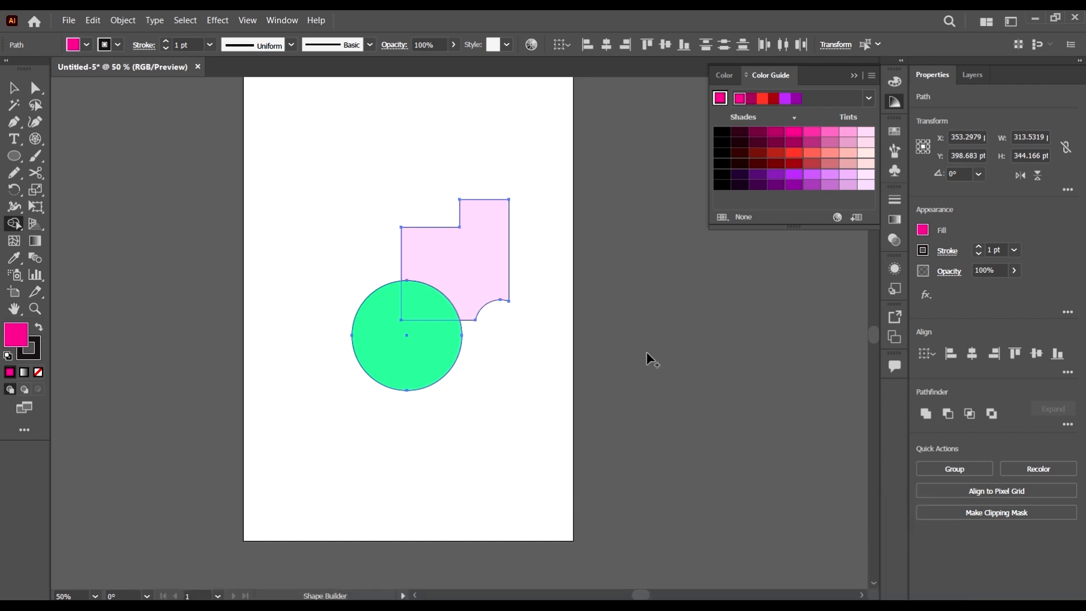
pyautogui.moveTo(388, 351); pyautogui.dragTo(409, 311)
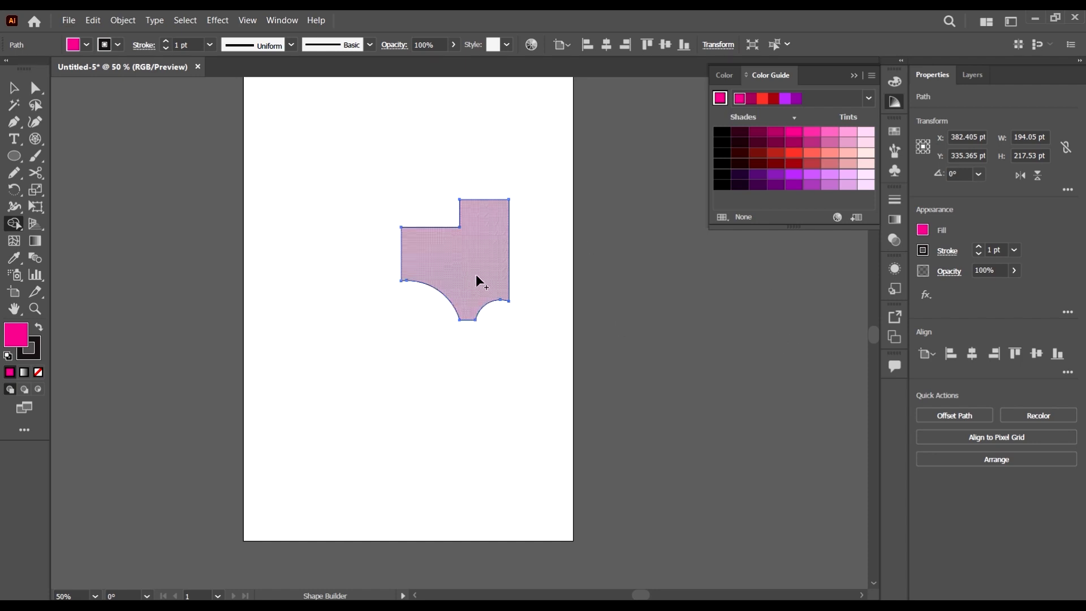
# Undo the Shape Builder subtractions and the preceding move of the four shapes
pyautogui.hotkey('ctrl', 'z')
pyautogui.hotkey('ctrl', 'z')
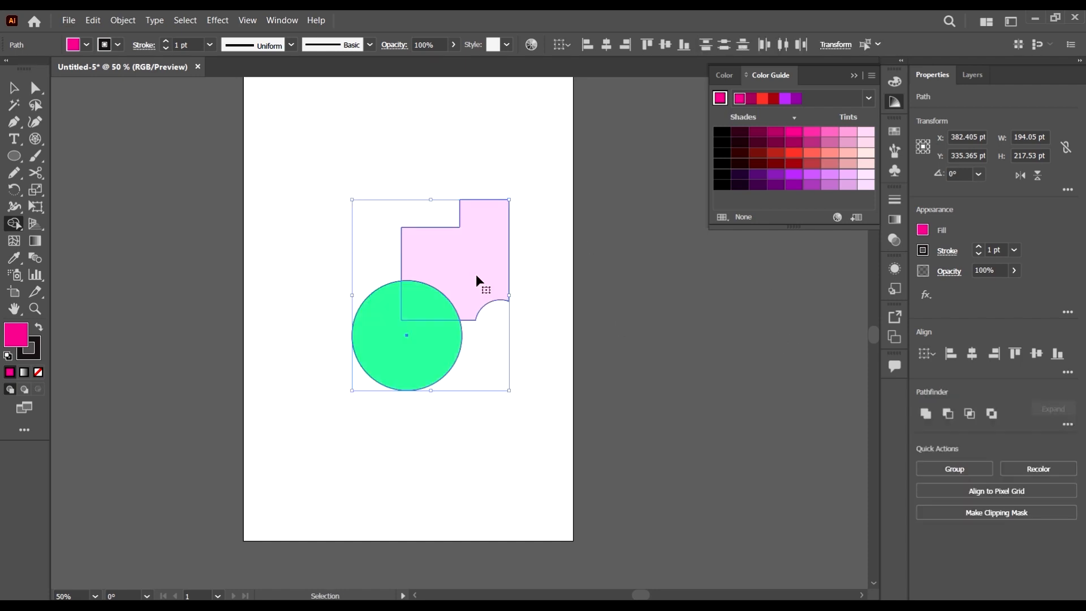
pyautogui.hotkey('ctrl', 'z')
pyautogui.hotkey('ctrl', 'z')
pyautogui.hotkey('ctrl', 'z')
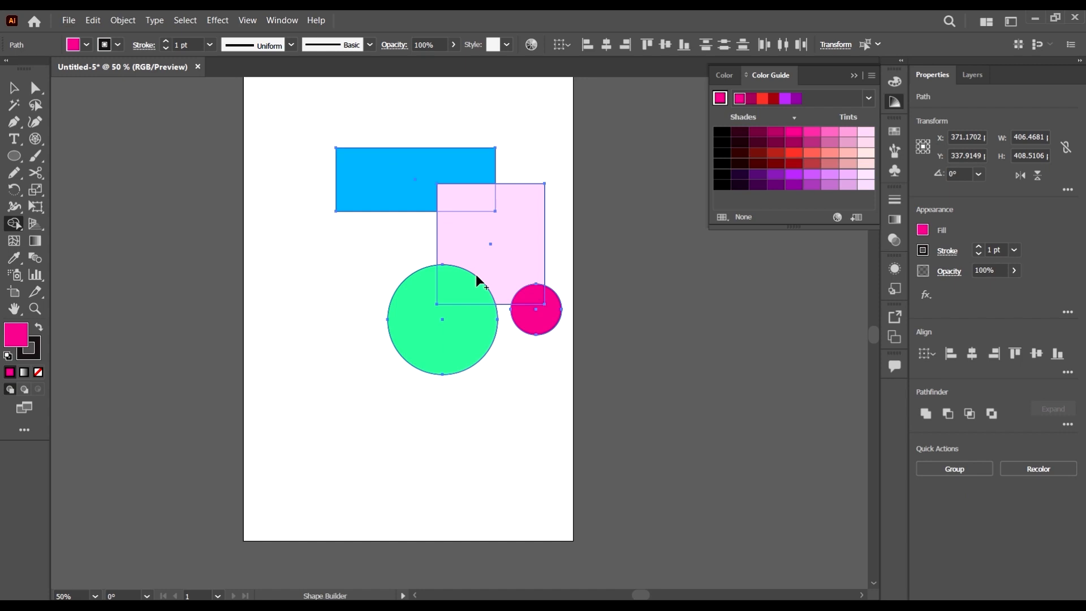
# Move the four selected shapes together about 21 pt left and 48 pt down
pyautogui.click(13, 88)
pyautogui.moveTo(512, 263); pyautogui.dragTo(510, 288)
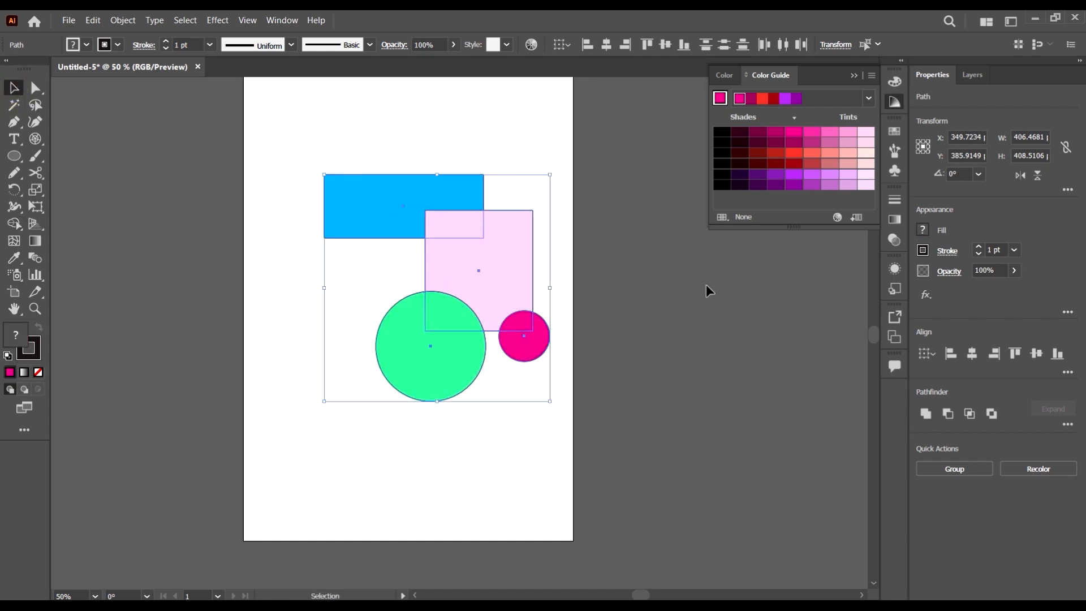
# Try sweeping Shape Builder across all four shapes in one continuous path to merge them, and undo it
pyautogui.click(13, 223)
pyautogui.moveTo(379, 206)
pyautogui.mouseDown()
pyautogui.moveTo(483, 235)
pyautogui.moveTo(528, 324)
pyautogui.moveTo(450, 319)
pyautogui.moveTo(424, 360)
pyautogui.mouseUp()
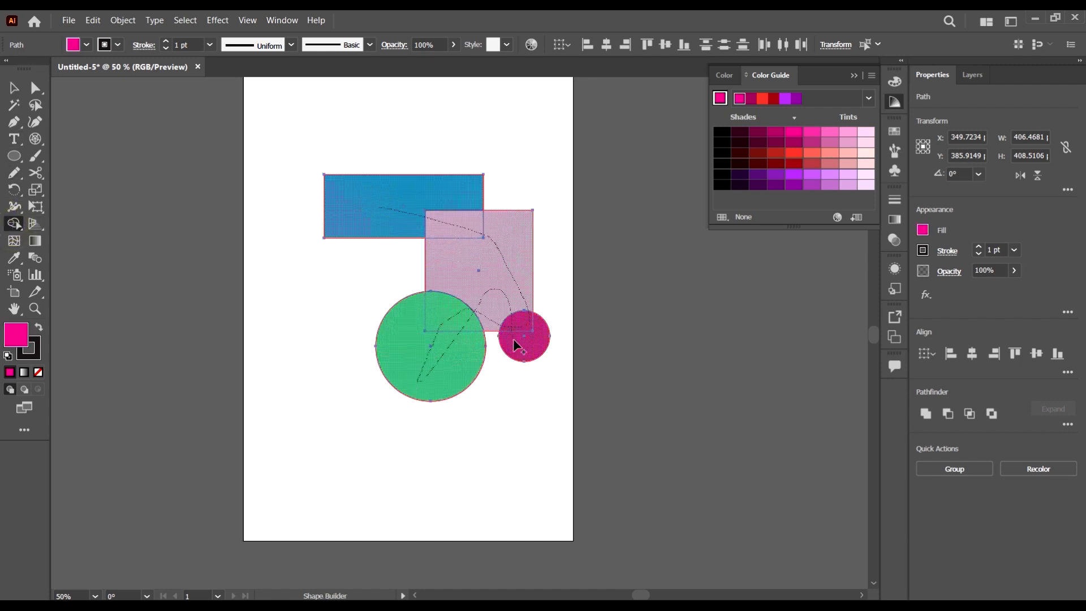
pyautogui.moveTo(513, 339); pyautogui.dragTo(563, 328)
pyautogui.hotkey('ctrl', 'z')
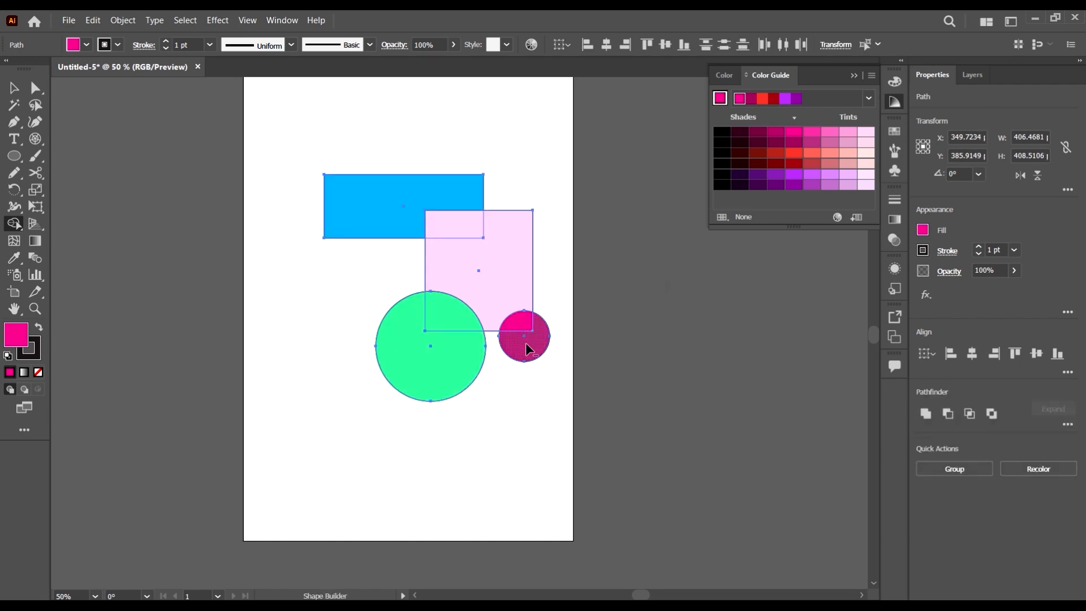
# Try subtracting the circles and parts of the pink rectangle with Shape Builder, in one sweep and area by area, and undo it
pyautogui.moveTo(509, 310)
pyautogui.mouseDown()
pyautogui.moveTo(469, 332)
pyautogui.moveTo(475, 220)
pyautogui.mouseUp()
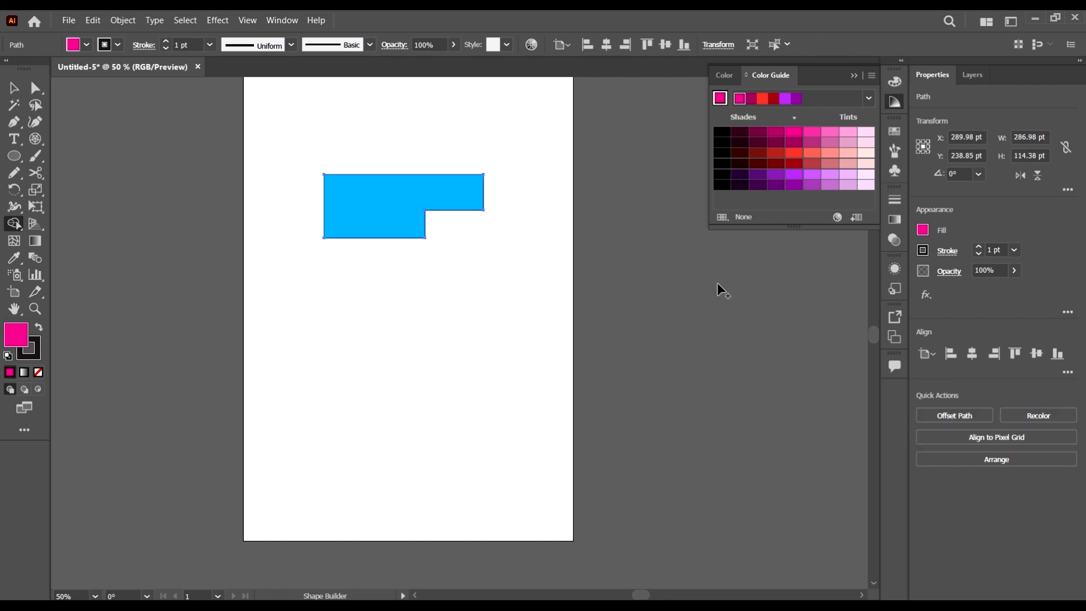
pyautogui.hotkey('ctrl', 'z')
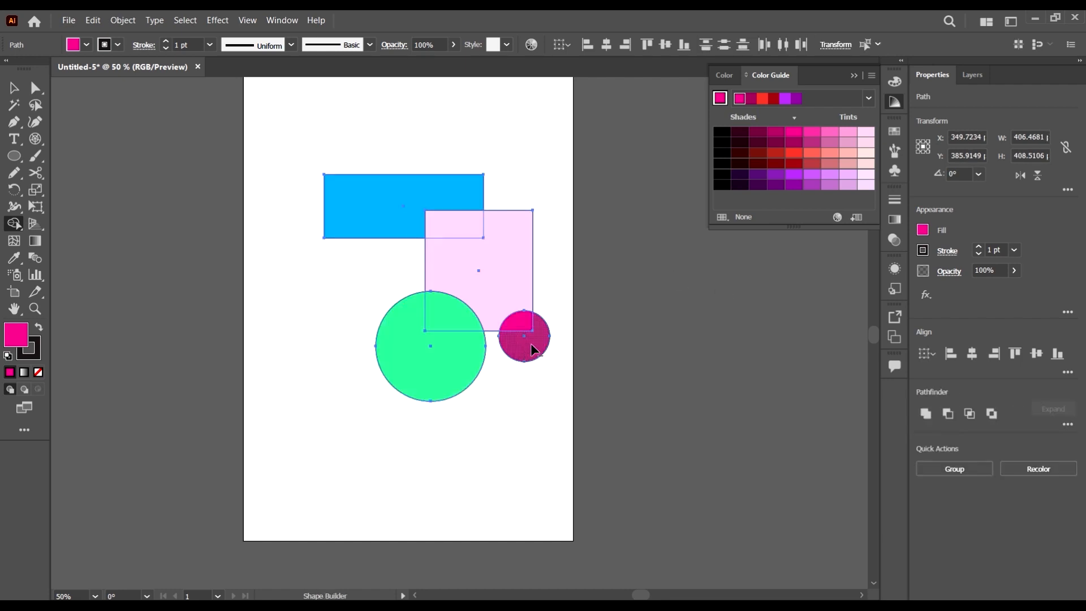
pyautogui.keyDown('alt'); pyautogui.click(523, 331); pyautogui.keyUp('alt')
pyautogui.keyDown('alt'); pyautogui.click(411, 373); pyautogui.keyUp('alt')
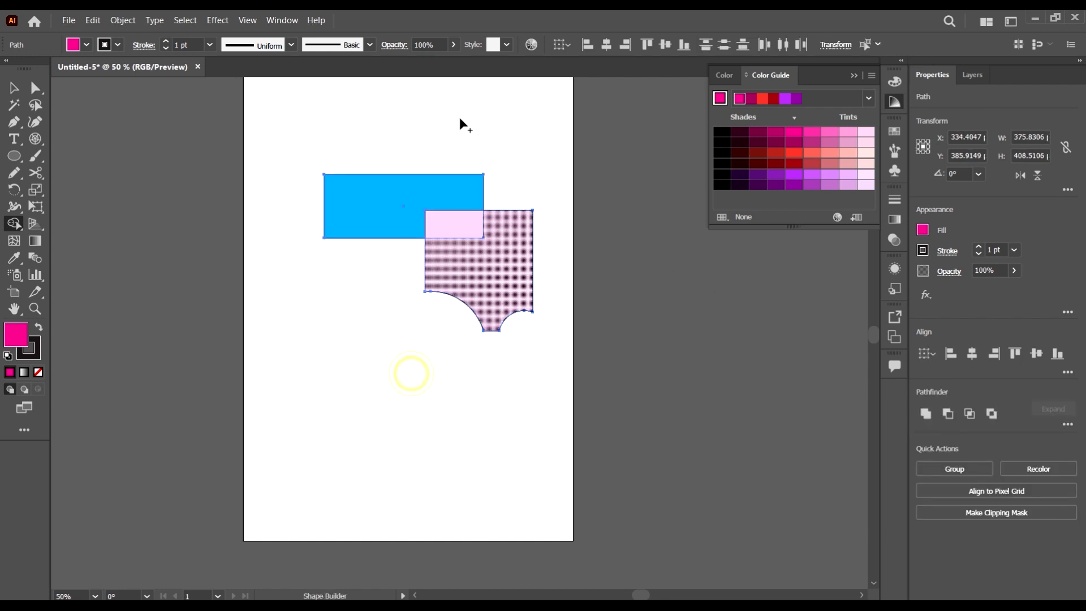
pyautogui.keyDown('alt'); pyautogui.click(461, 227); pyautogui.keyUp('alt')
pyautogui.hotkey('ctrl', 'z')
pyautogui.hotkey('ctrl', 'z')
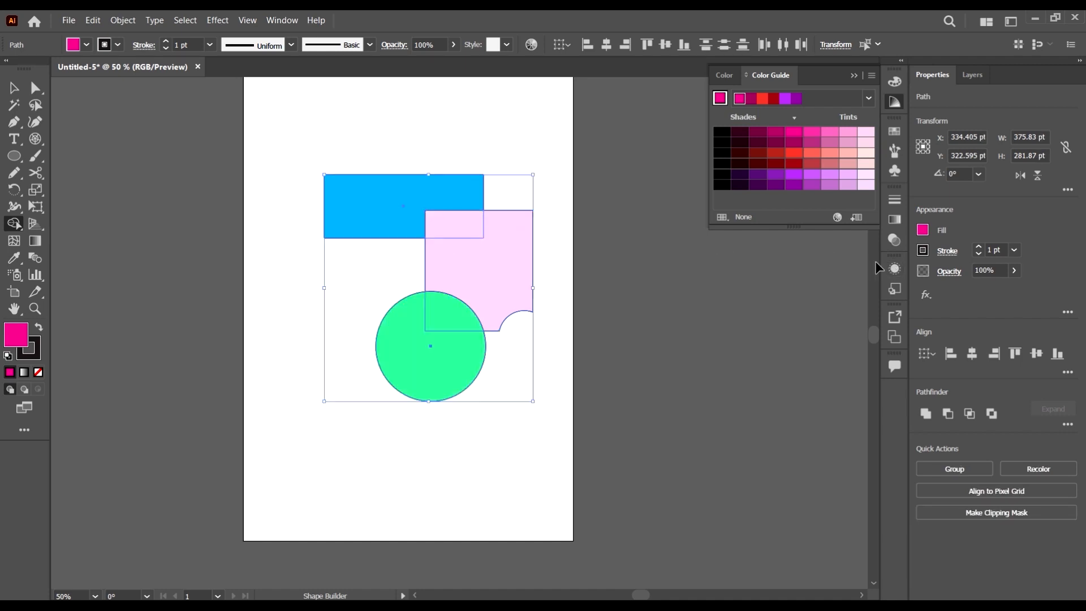
pyautogui.hotkey('ctrl', 'z')
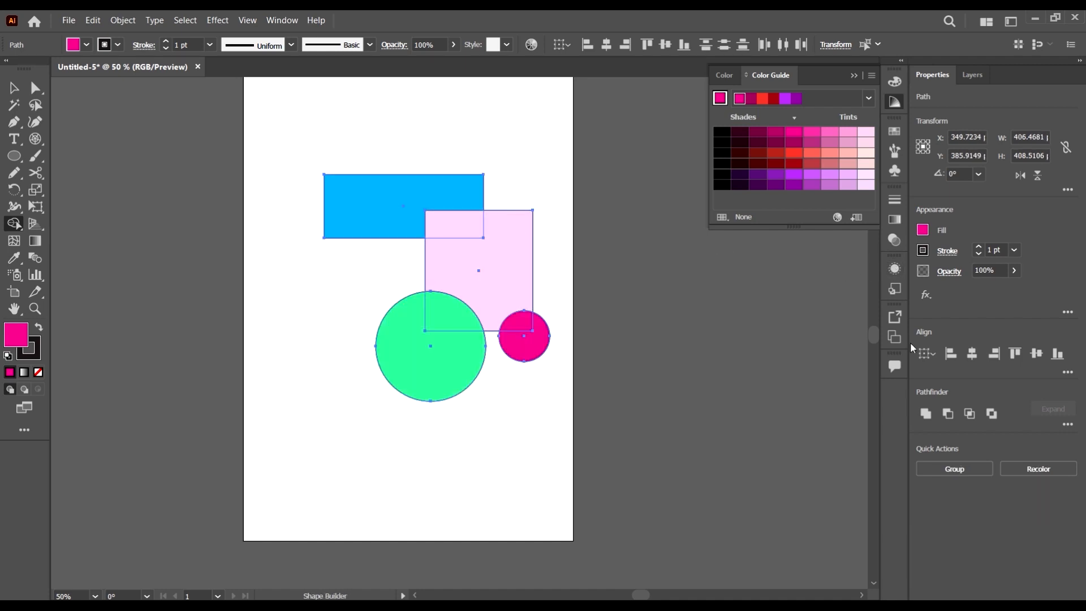
# Draw an open arched path about 445 pt wide across the pink rectangle with the Pen tool, without fill, and deselect it
pyautogui.press('v')
pyautogui.click(77, 282)
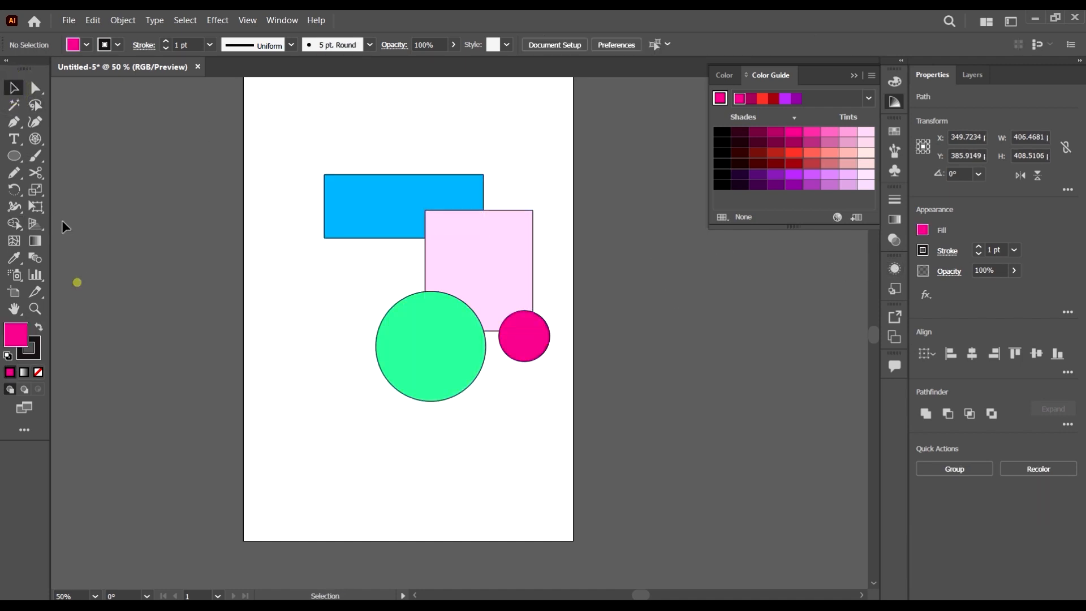
pyautogui.click(14, 121)
pyautogui.click(367, 268)
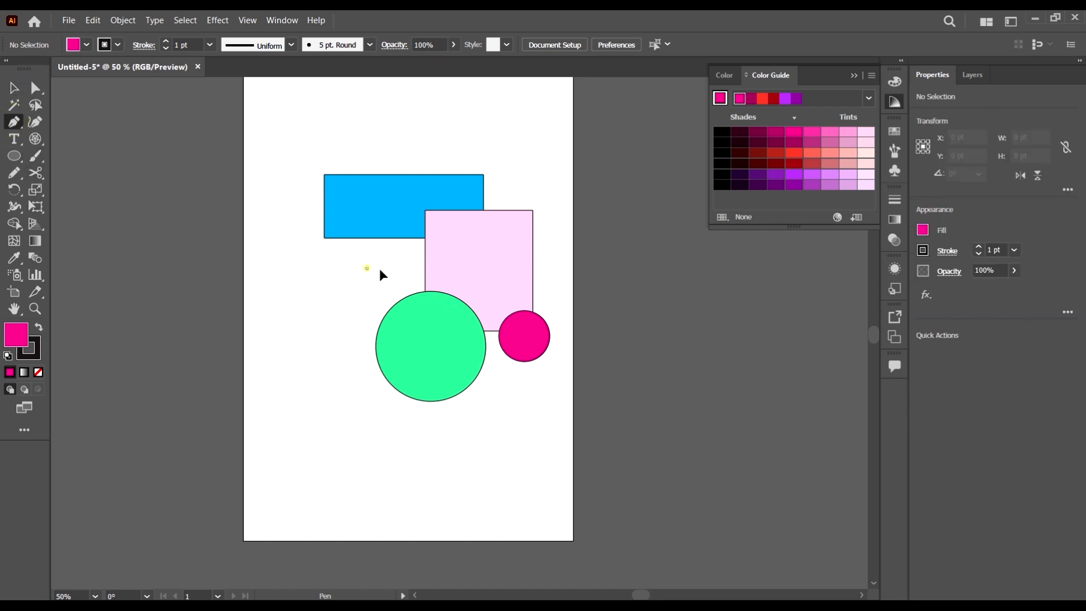
pyautogui.moveTo(613, 267); pyautogui.dragTo(709, 327)
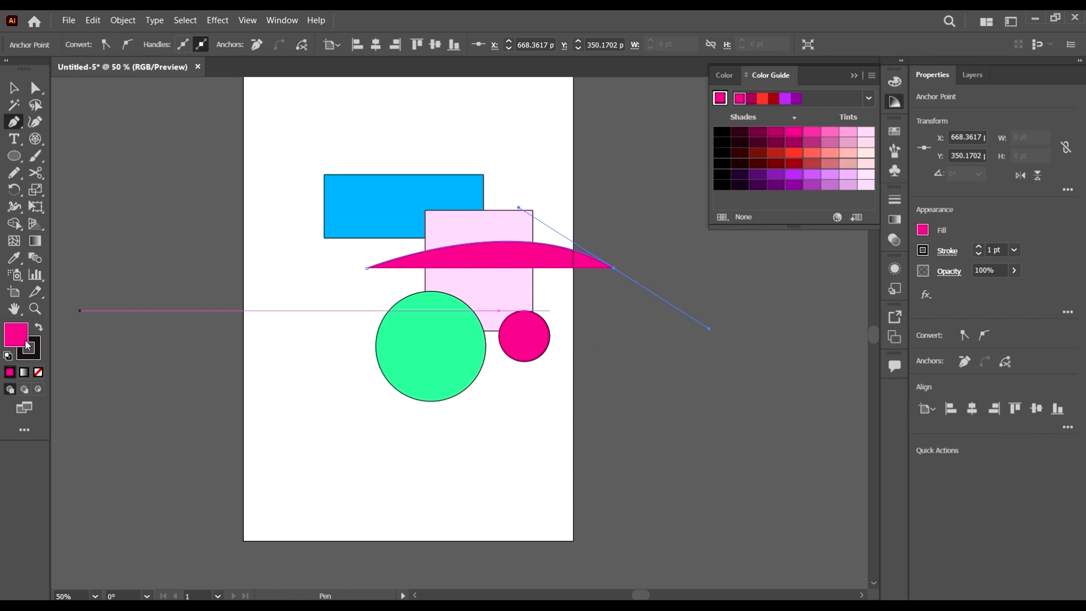
pyautogui.click(40, 373)
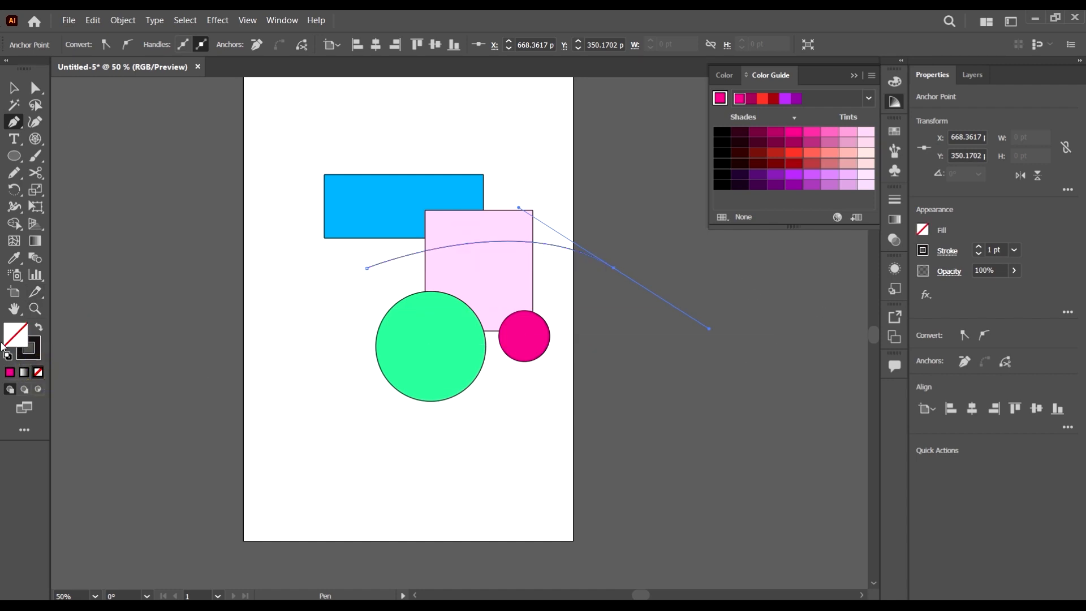
pyautogui.click(16, 89)
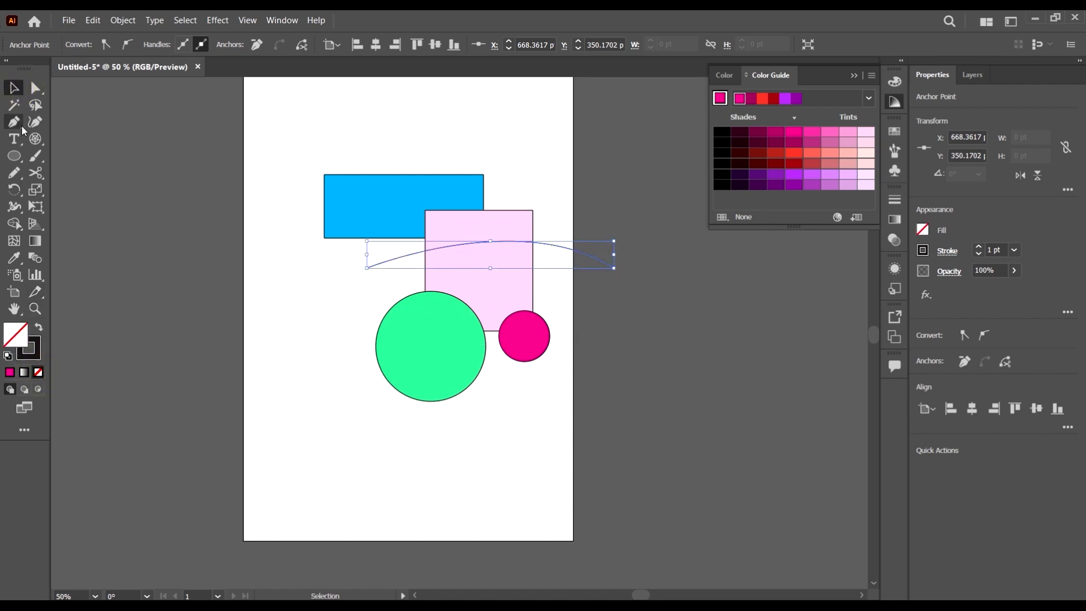
pyautogui.click(643, 402)
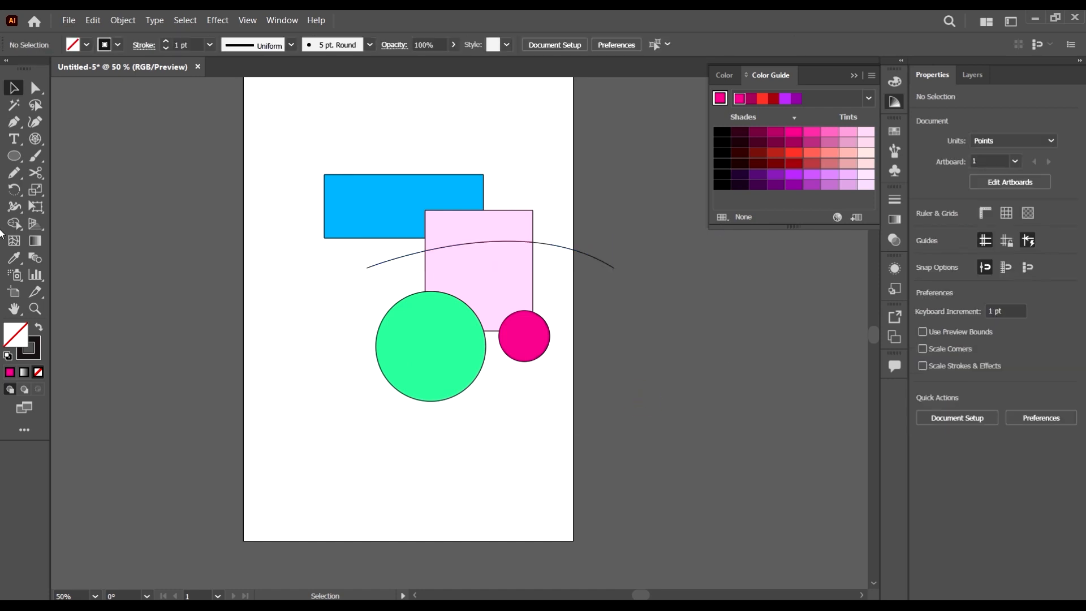
# Try using Shape Builder to subtract the blue rectangle and the pink area above the curve, and undo it
pyautogui.scroll(1, 642, 426)
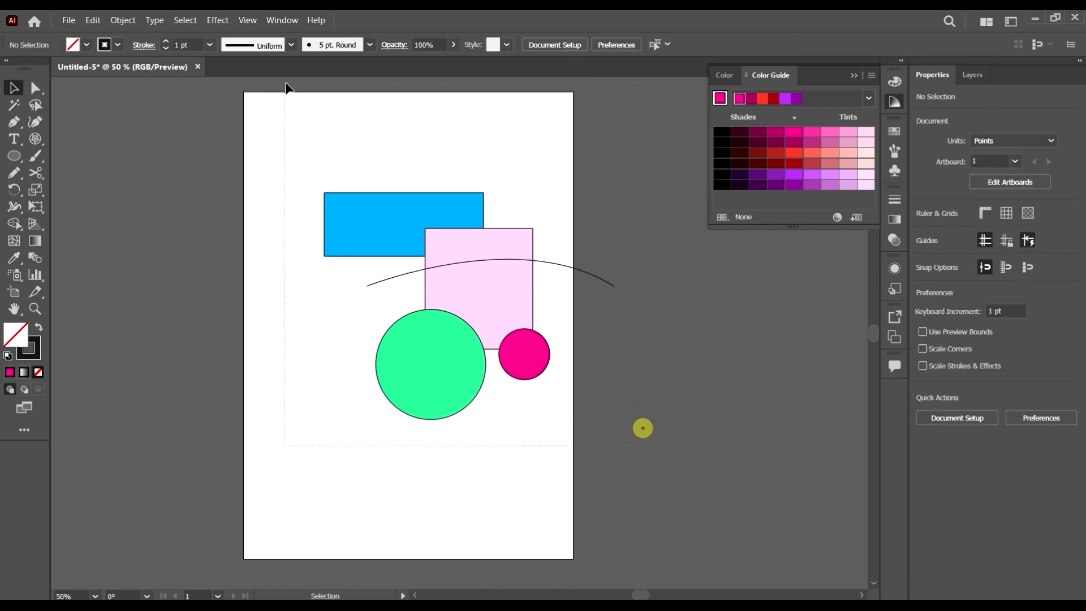
pyautogui.hotkey('ctrl', 'a')
pyautogui.click(761, 390)
pyautogui.moveTo(553, 168); pyautogui.dragTo(368, 281)
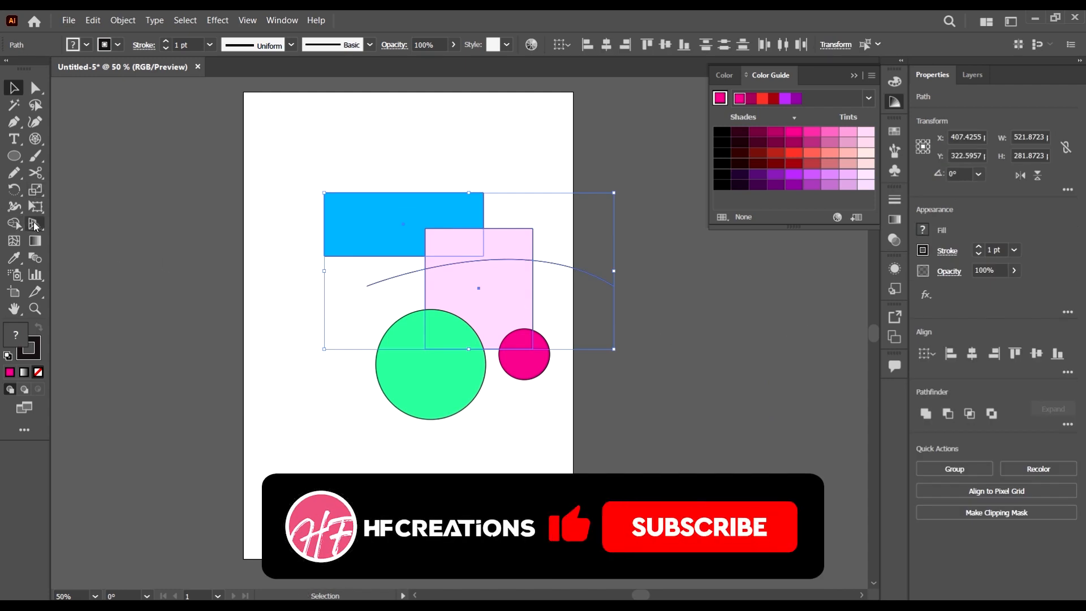
pyautogui.click(14, 223)
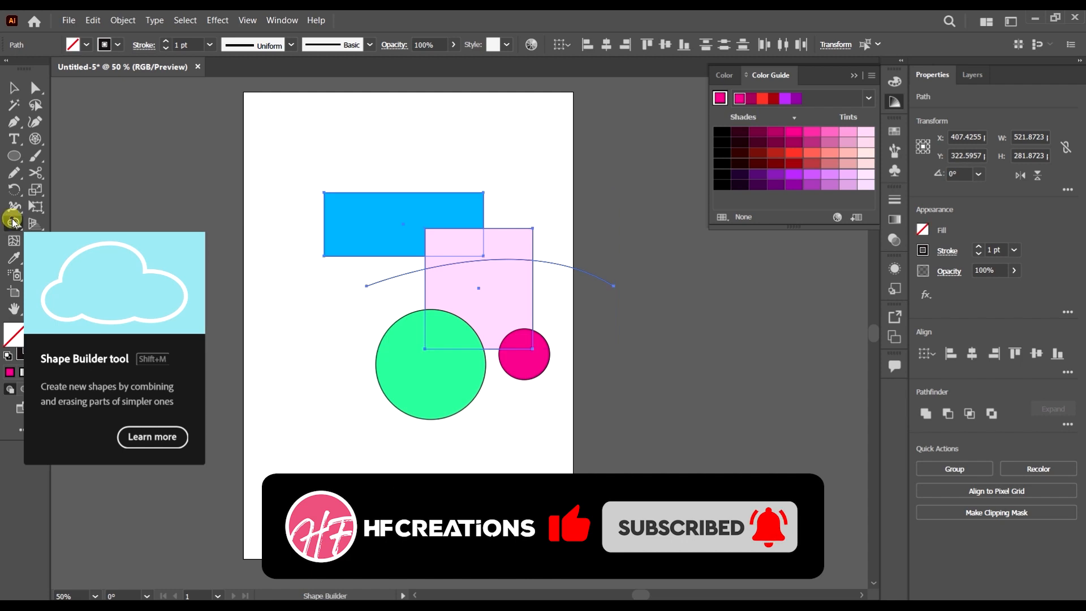
pyautogui.moveTo(371, 210); pyautogui.dragTo(498, 252)
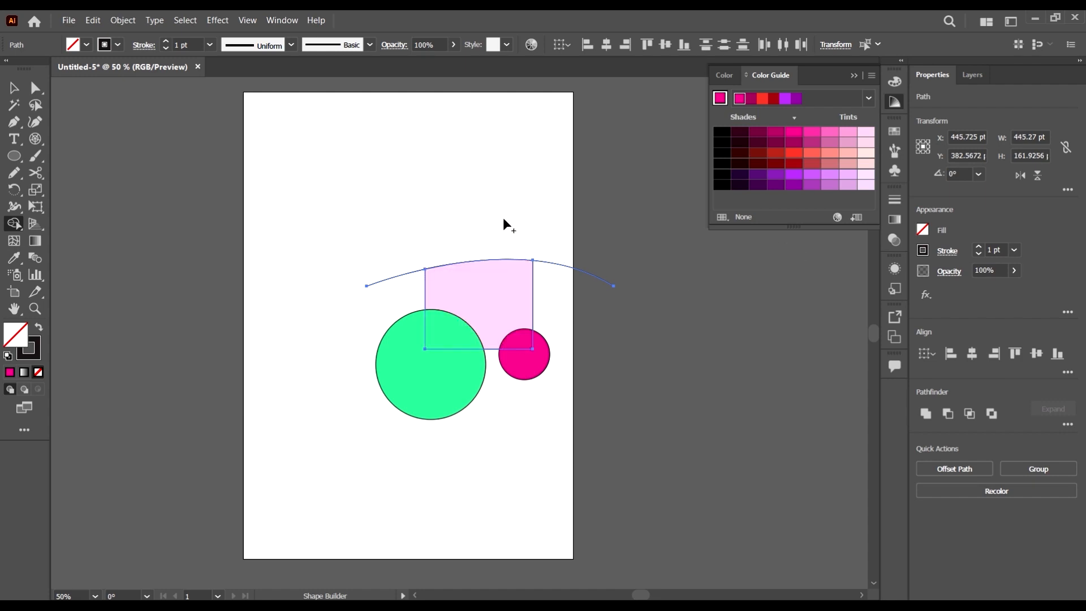
pyautogui.scroll(3, 507, 263)
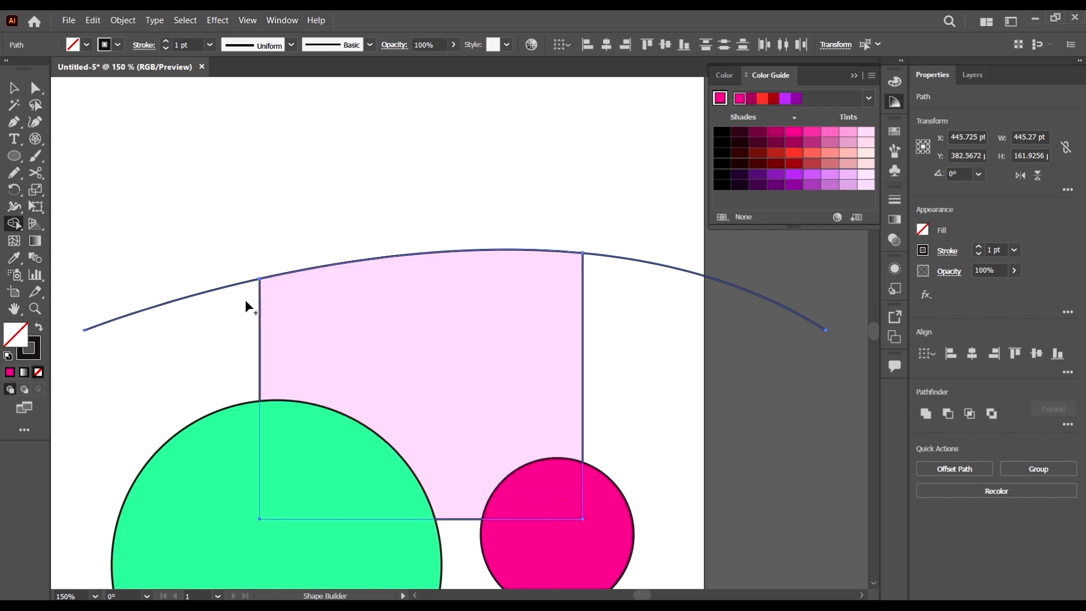
pyautogui.scroll(-2, 342, 302)
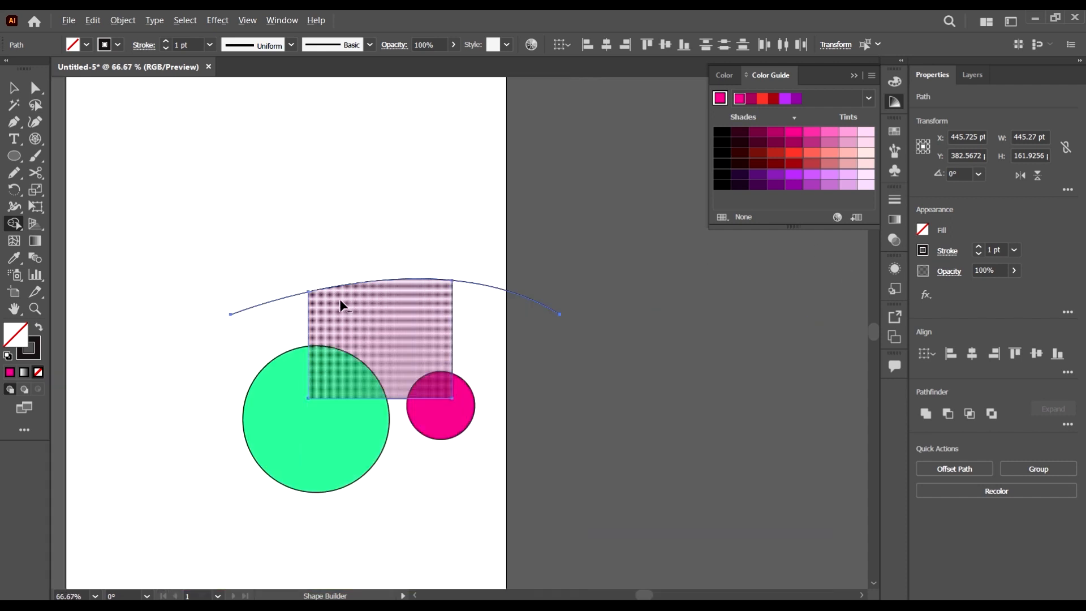
pyautogui.hotkey('ctrl', 'z')
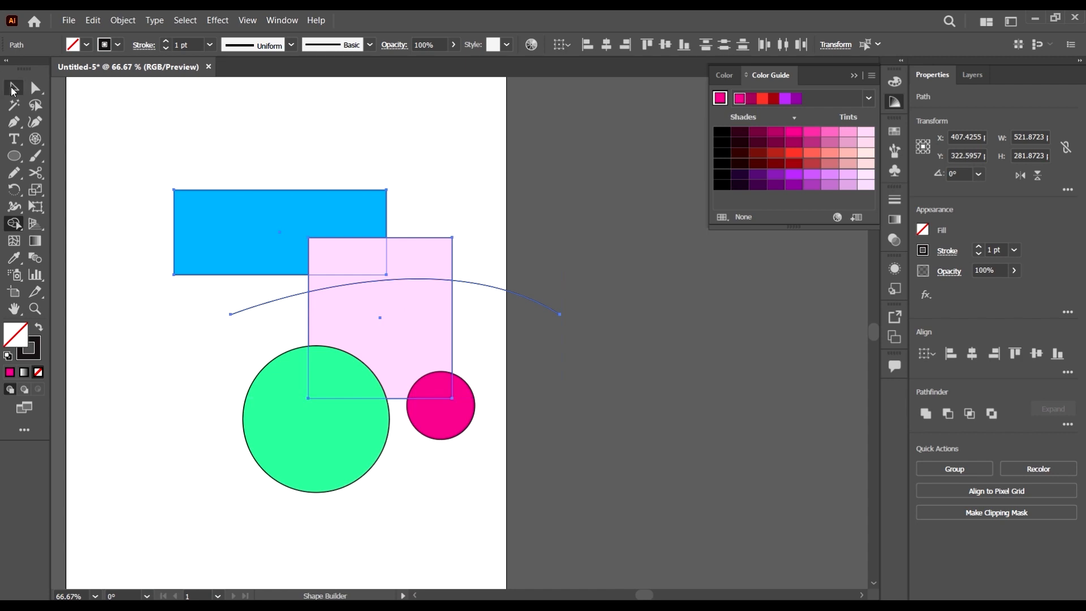
# Select all four shapes and the curve, and move them together about 69 pt left and 6 pt down
pyautogui.click(14, 88)
pyautogui.click(712, 270)
pyautogui.click(475, 282)
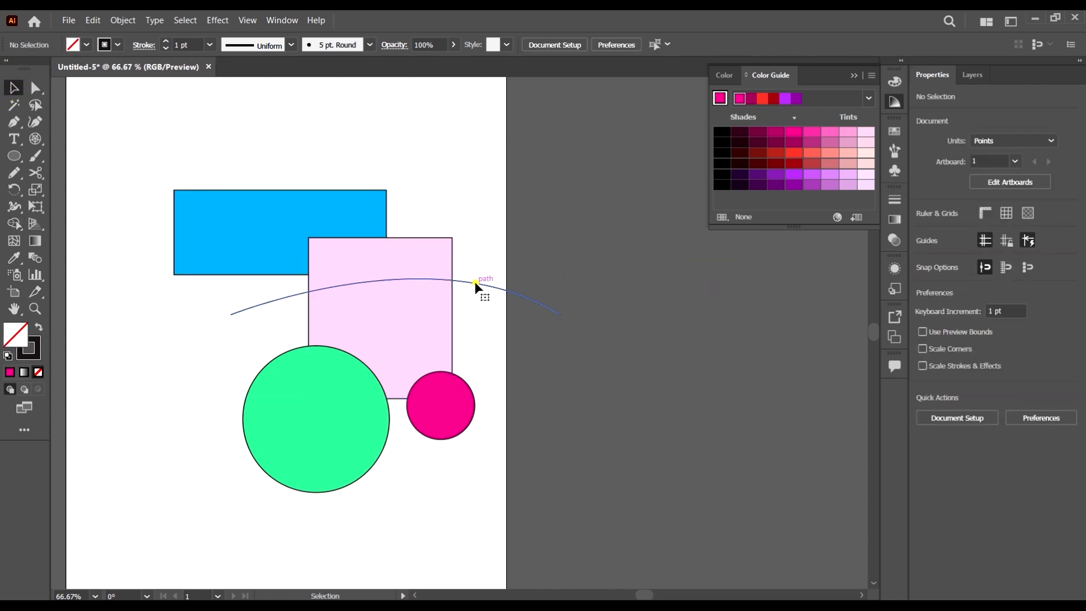
pyautogui.click(612, 352)
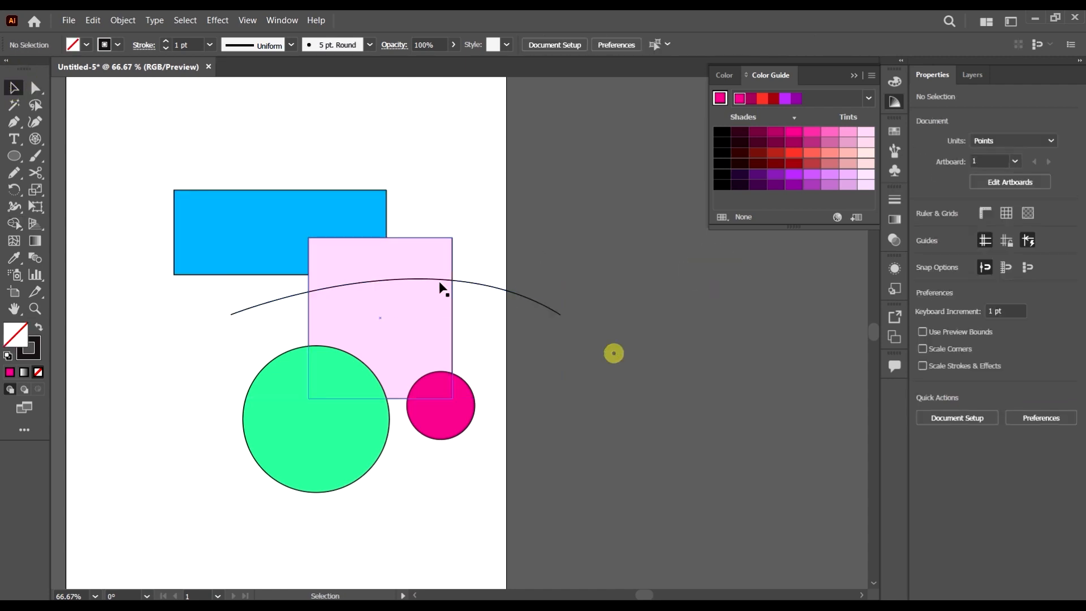
pyautogui.scroll(-3, 508, 281)
pyautogui.moveTo(542, 386); pyautogui.dragTo(325, 227)
pyautogui.scroll(1, 439, 289)
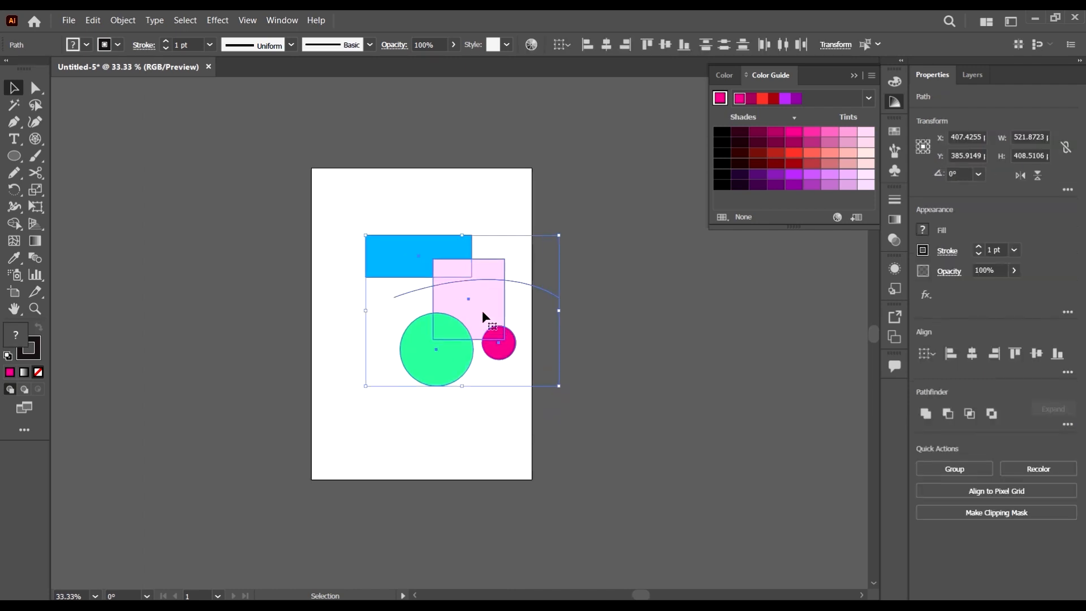
pyautogui.moveTo(485, 315); pyautogui.dragTo(456, 315)
pyautogui.scroll(1, 503, 337)
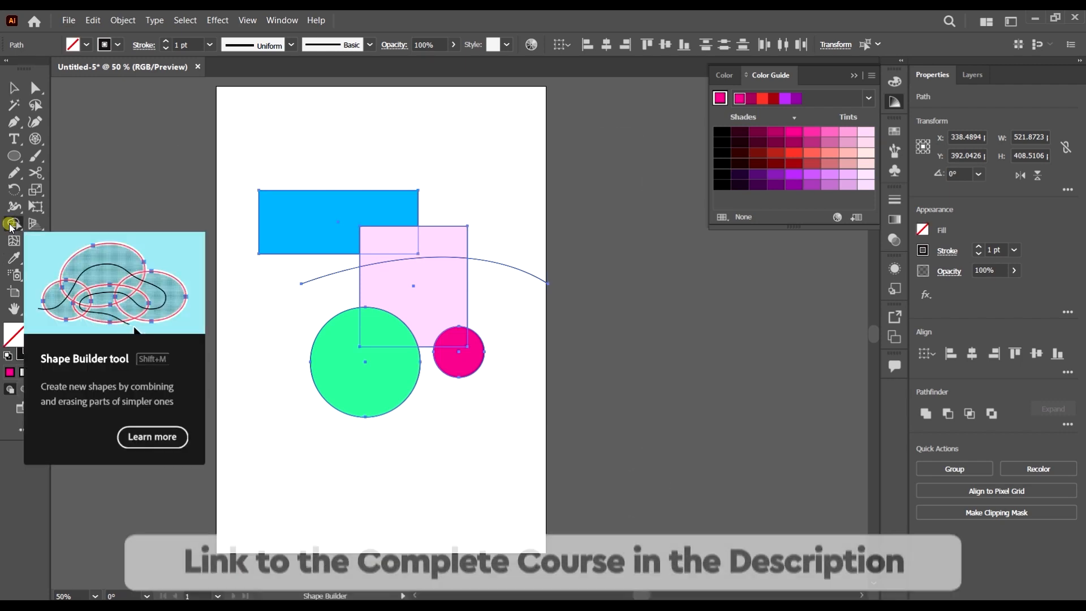
# Use Shape Builder to fill the blue rectangle's visible area light pink and its overlap with the pale pink rectangle purple
pyautogui.click(11, 227)
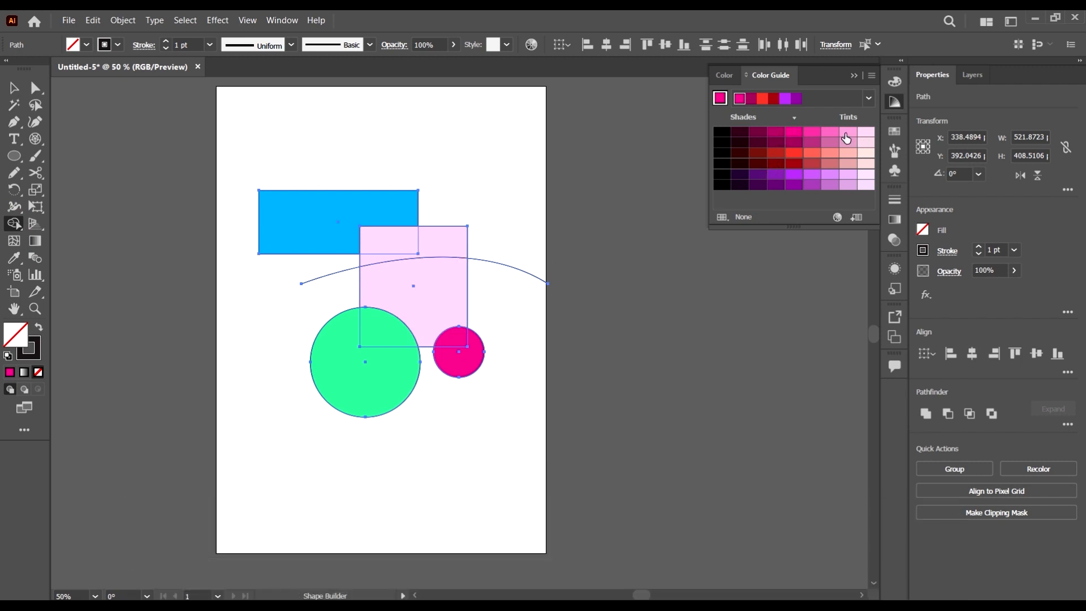
pyautogui.click(846, 133)
pyautogui.click(317, 208)
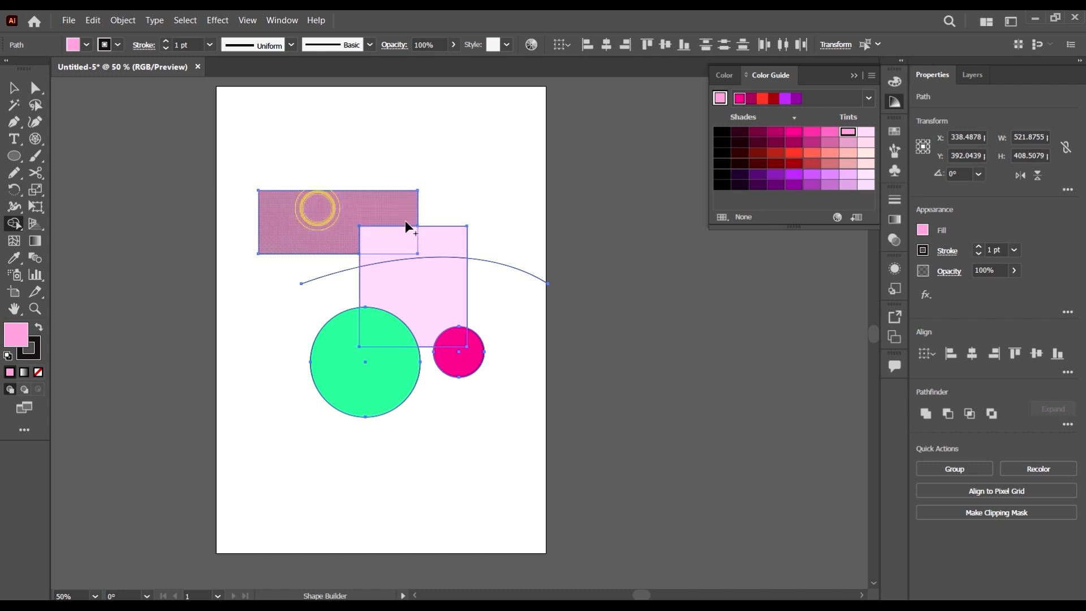
pyautogui.click(774, 175)
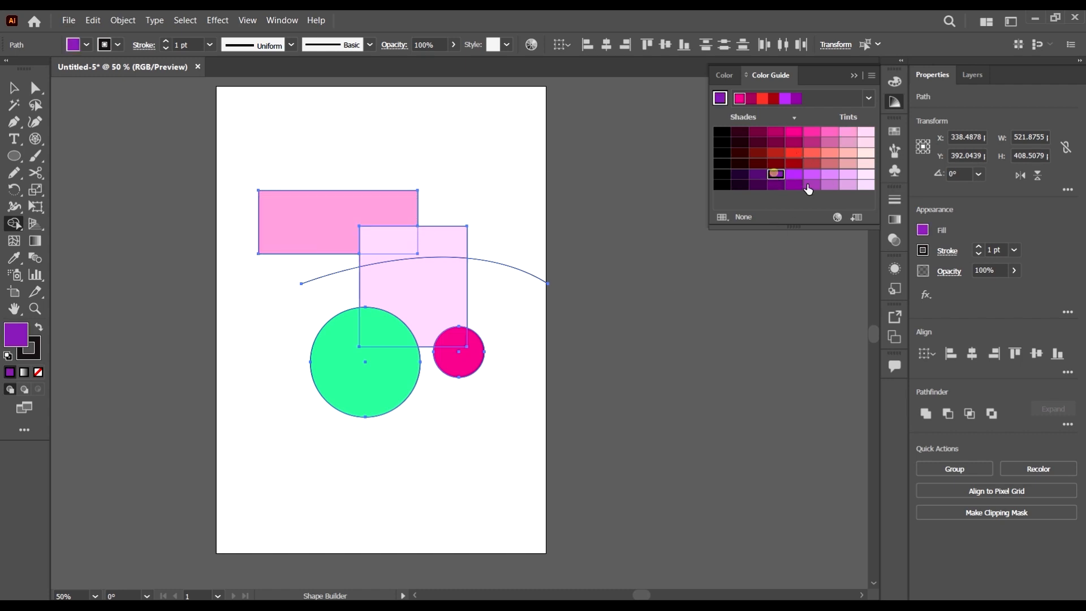
pyautogui.click(392, 241)
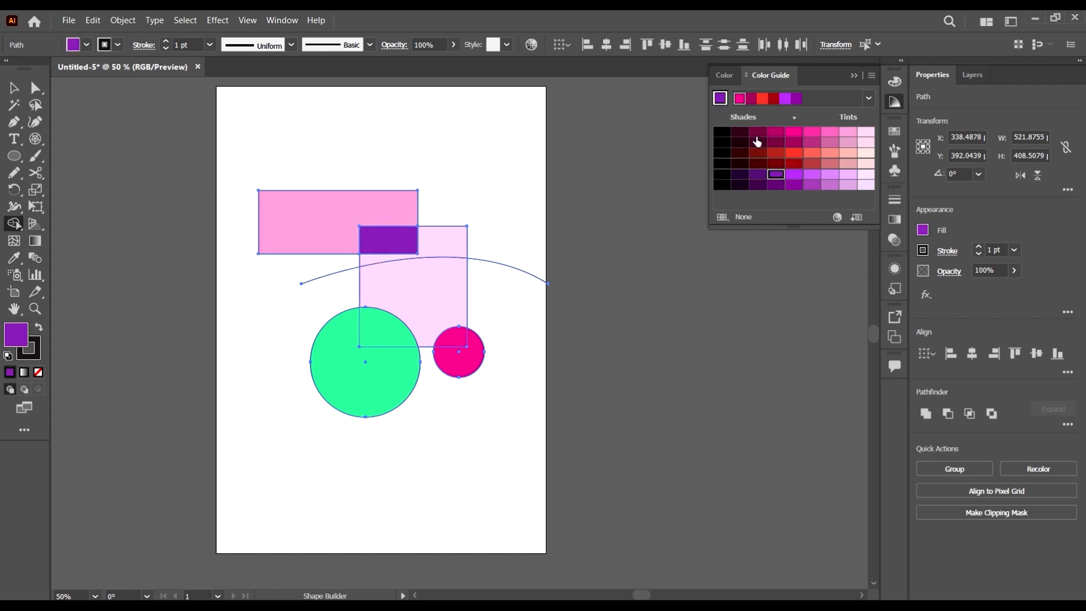
# Use Shape Builder to fill the green circle dark maroon and the magenta circle sky blue, each only outside the pale pink rectangle
pyautogui.click(757, 134)
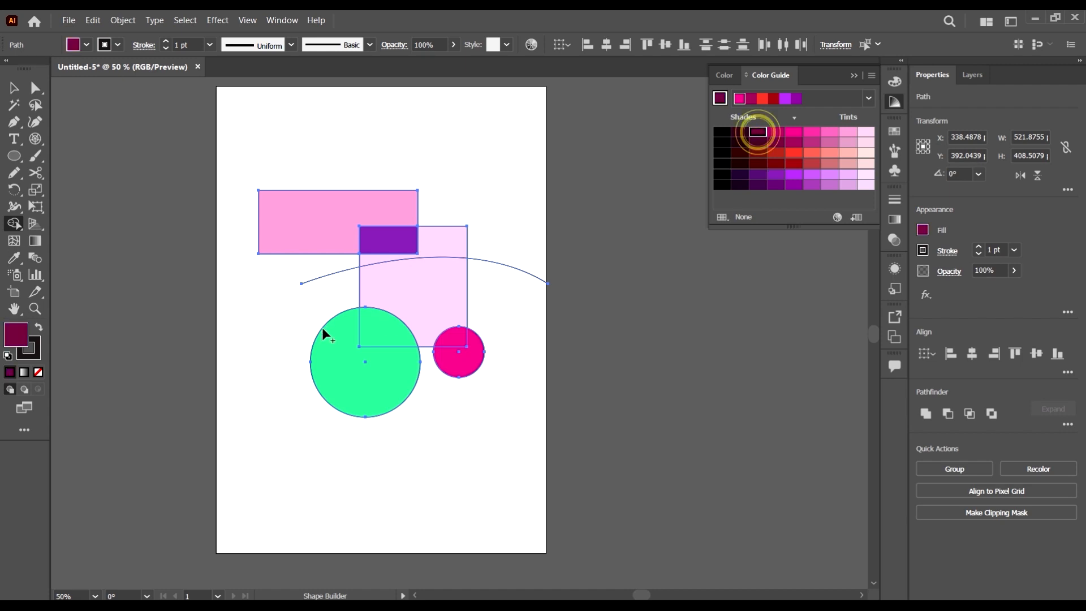
pyautogui.click(355, 377)
pyautogui.click(77, 44)
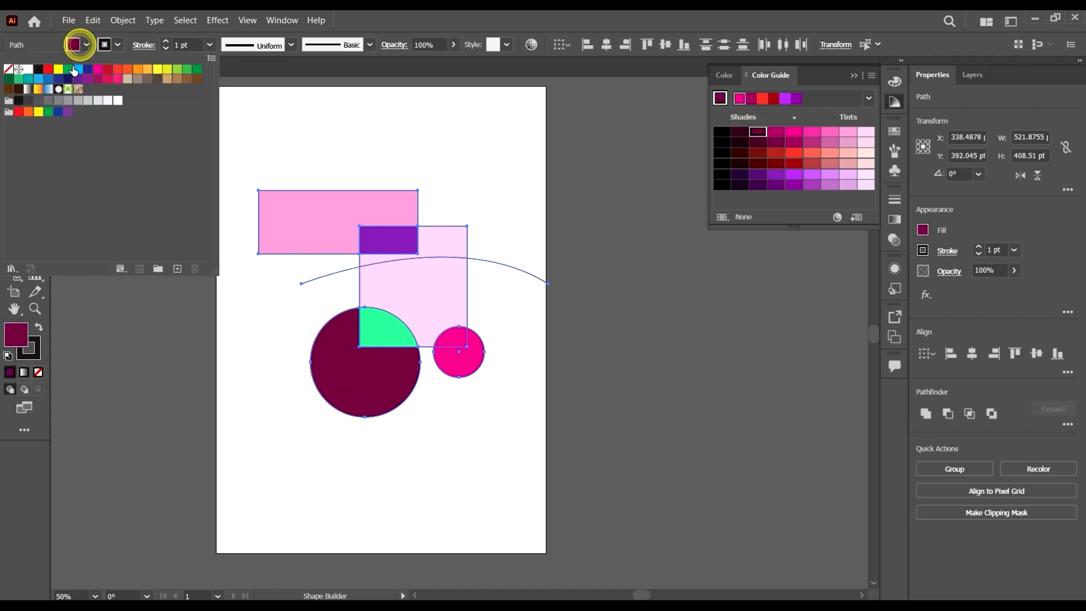
pyautogui.click(77, 69)
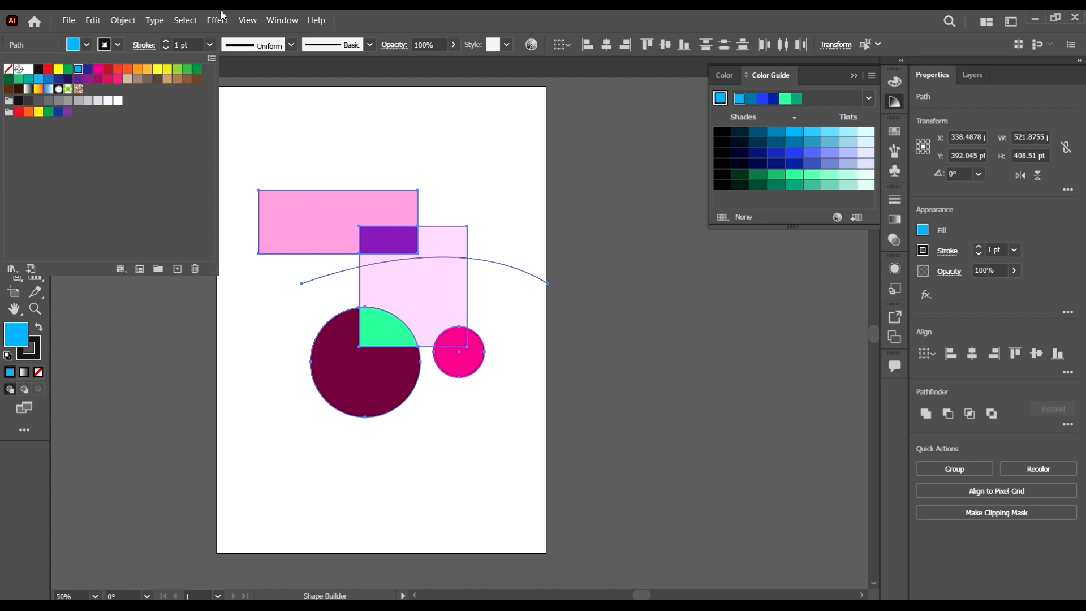
pyautogui.click(455, 362)
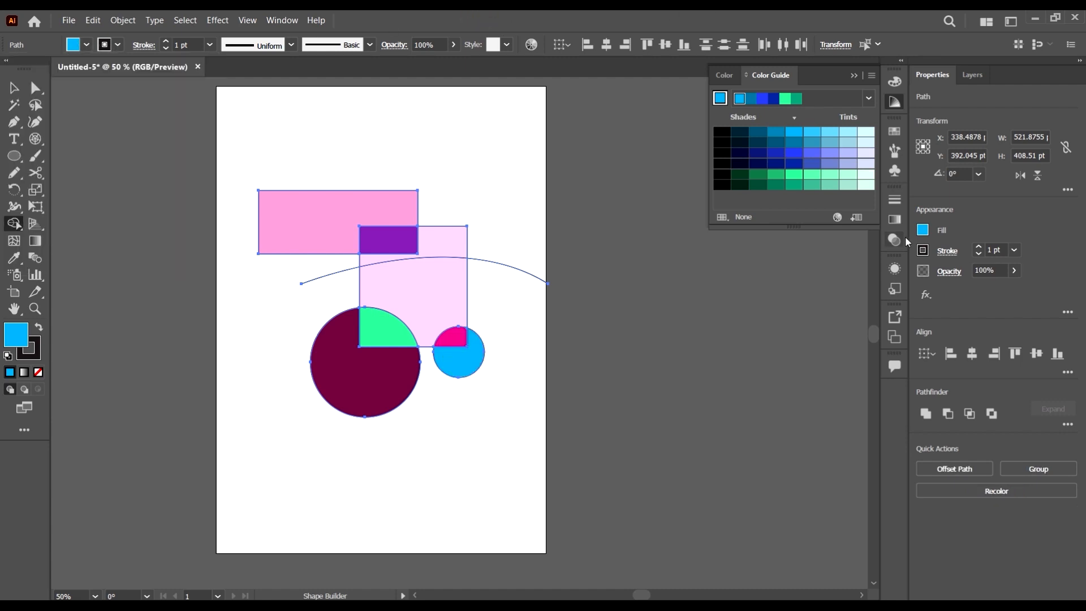
# Use Shape Builder to fill the pale pink rectangle's area below the curve mint green and its overlap with the large circle navy
pyautogui.click(794, 175)
pyautogui.click(438, 273)
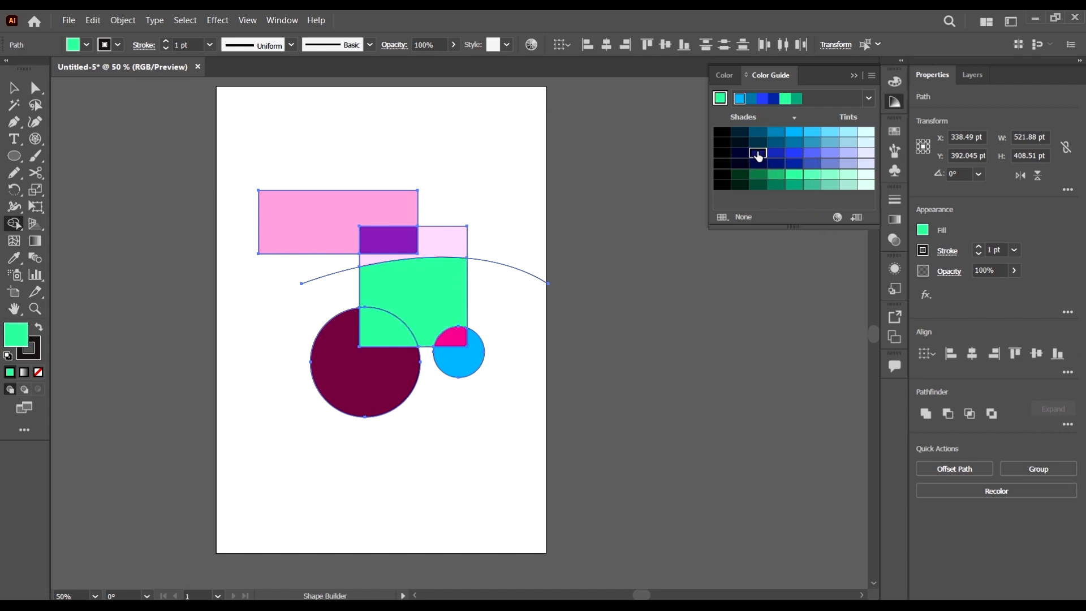
pyautogui.click(757, 152)
pyautogui.click(390, 325)
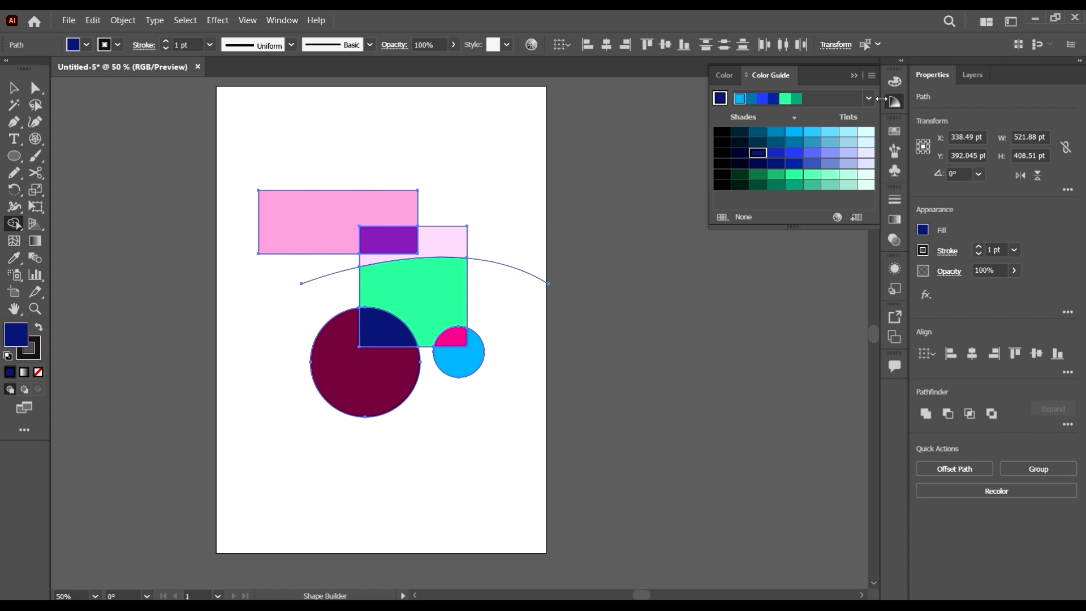
# Switch the Color Guide to a harmony with orange and olive, and fill the pale pink area above the curve orange with Shape Builder
pyautogui.click(869, 99)
pyautogui.click(770, 249)
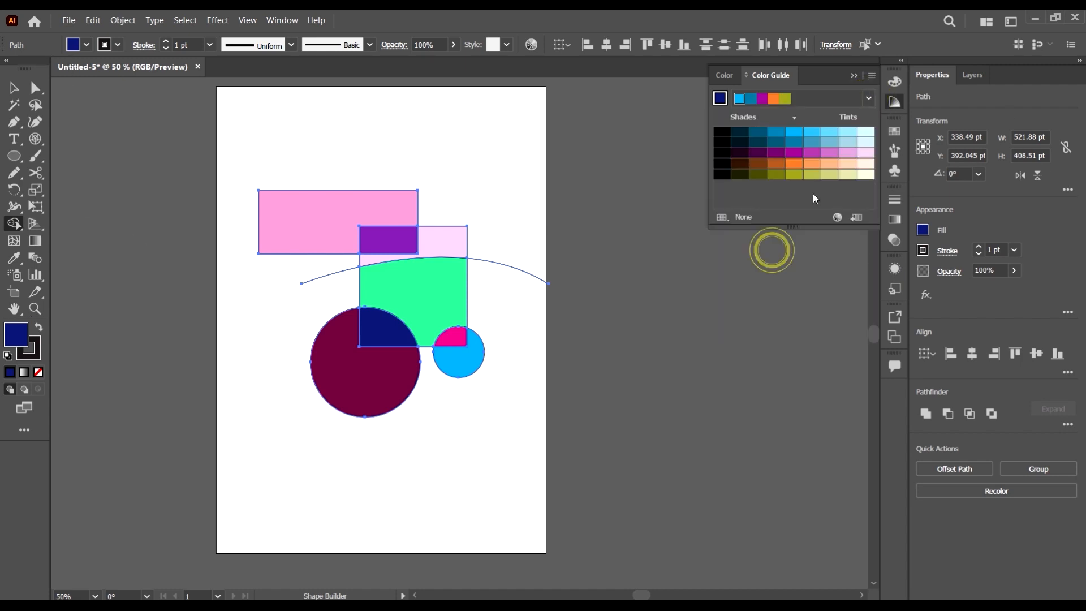
pyautogui.click(793, 164)
pyautogui.click(448, 244)
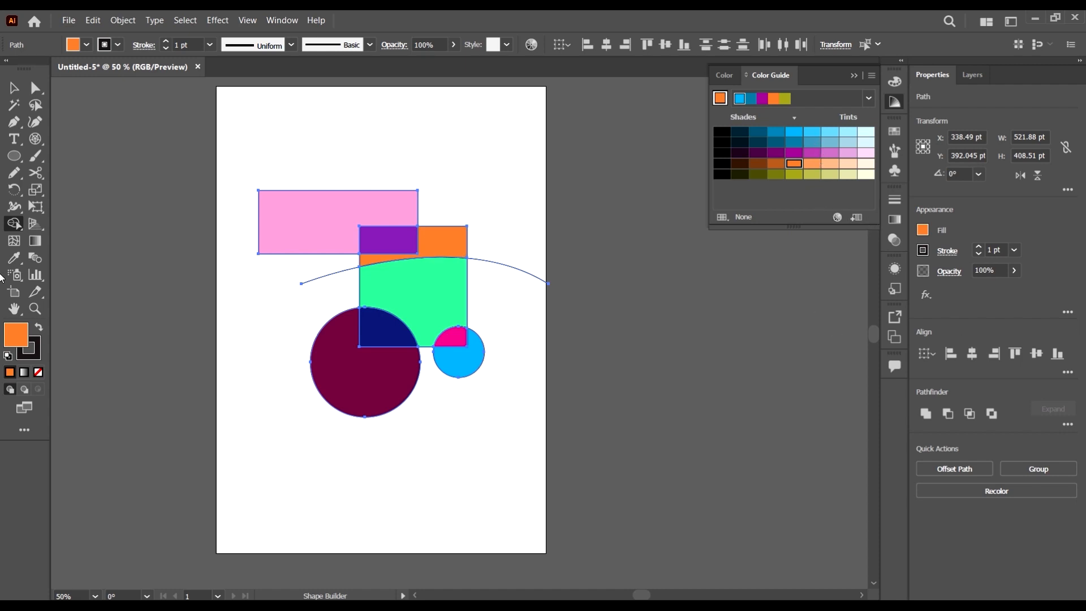
# Use Shape Builder to fill the dark maroon part of the large circle orange, and check it as a separate shape
pyautogui.click(793, 169)
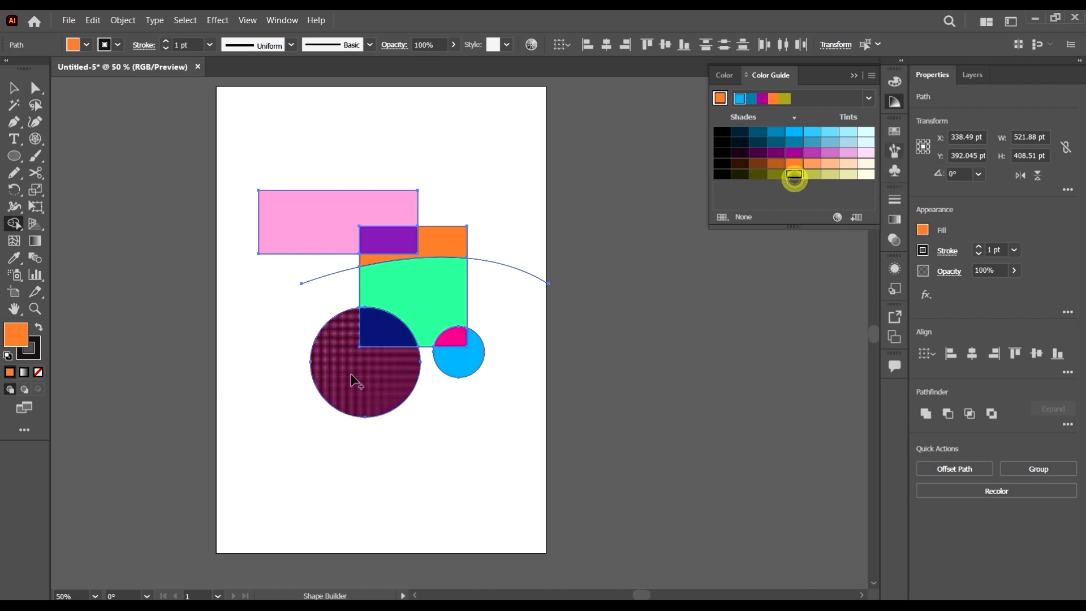
pyautogui.click(365, 387)
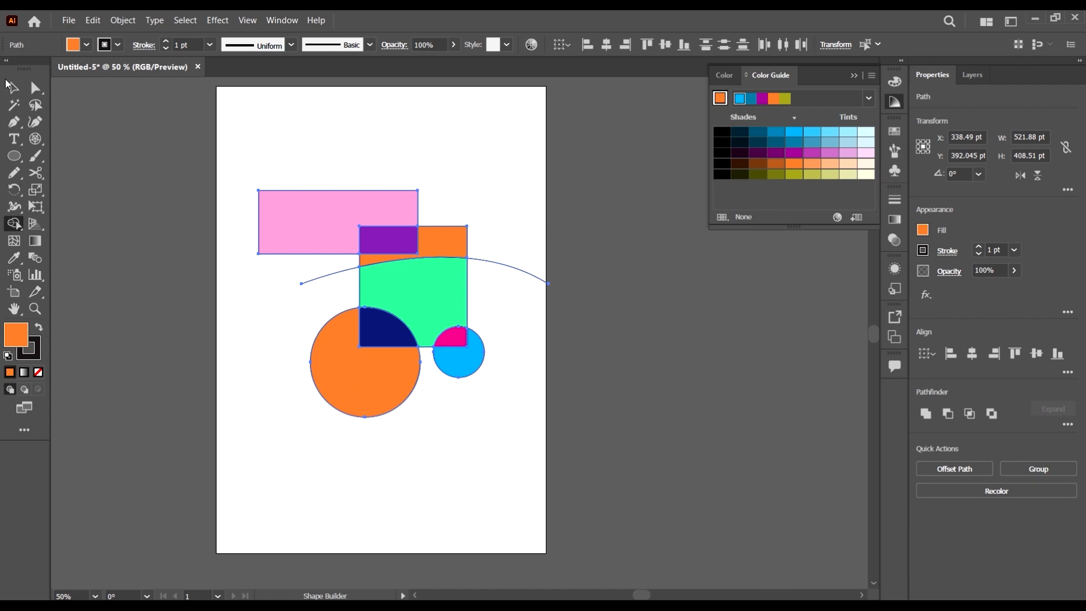
pyautogui.click(11, 85)
pyautogui.click(708, 351)
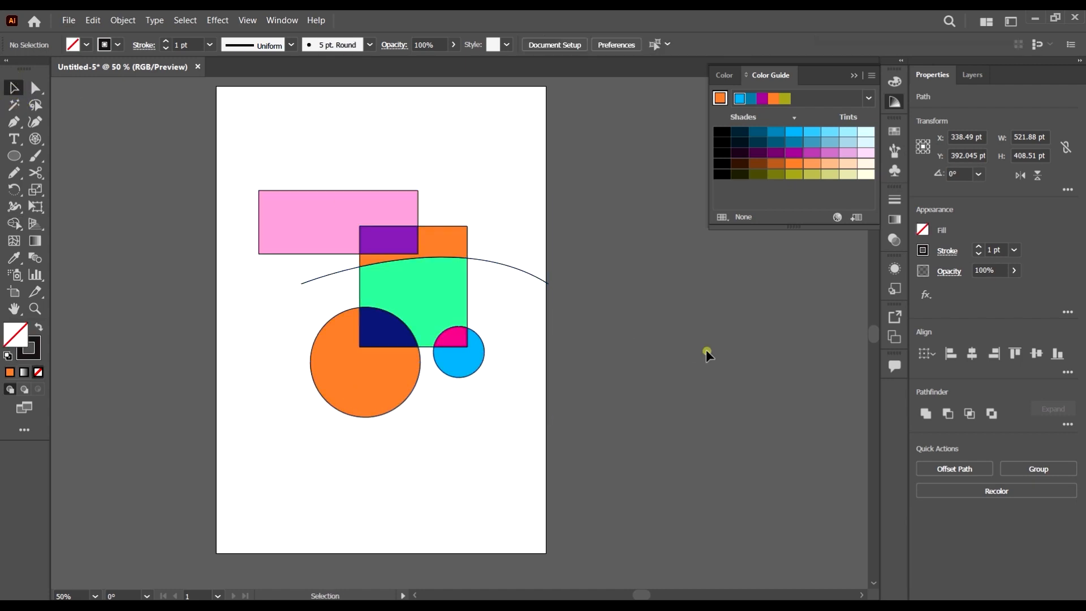
pyautogui.click(384, 400)
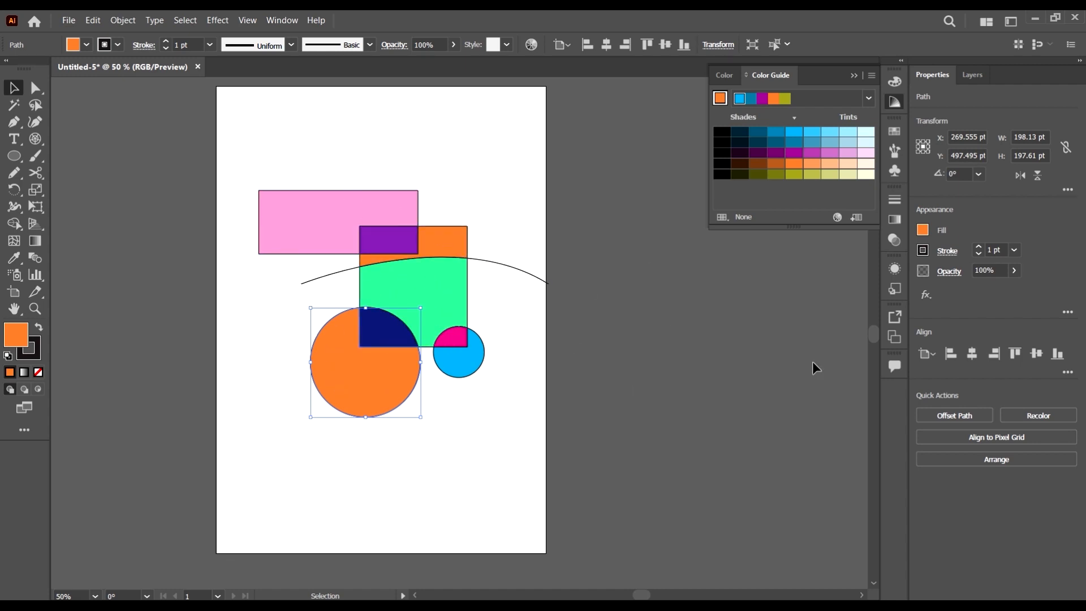
pyautogui.click(771, 433)
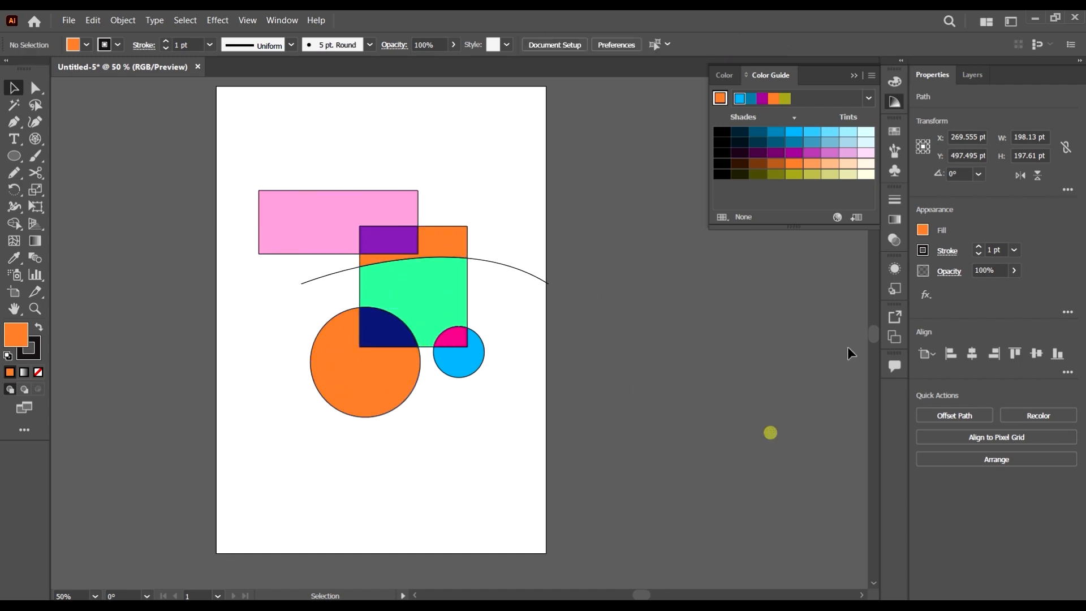
# Move the light pink shape up and left so it partly overhangs the artboard's left edge
pyautogui.click(397, 199)
pyautogui.click(622, 252)
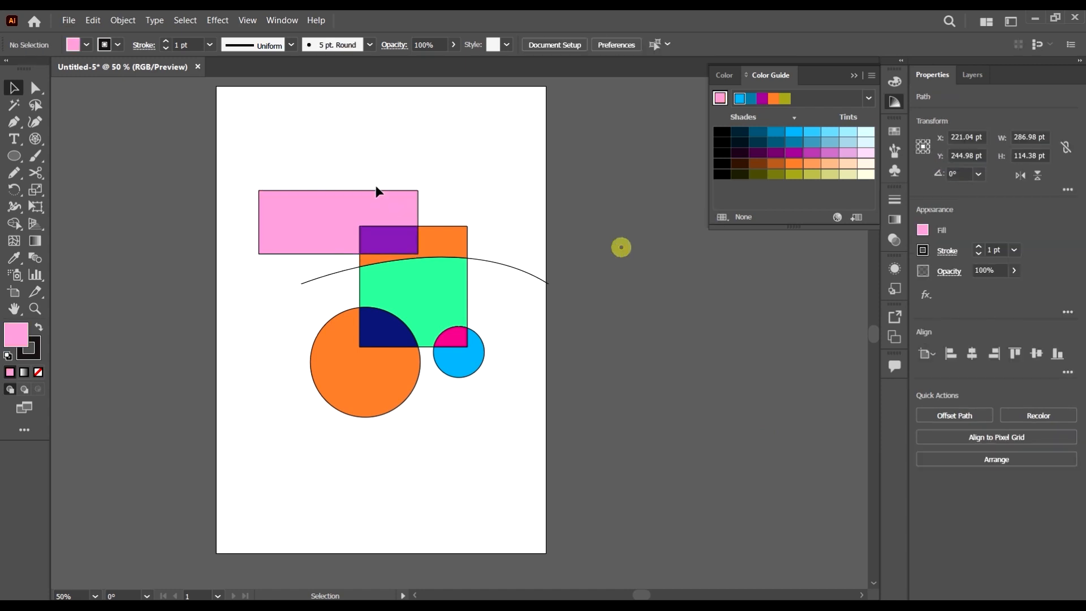
pyautogui.moveTo(376, 205); pyautogui.dragTo(260, 139)
# Move the purple overlap, the orange strip above the curve, the large orange circle, the navy overlap and the sky blue circle outward from the composition
pyautogui.moveTo(390, 240); pyautogui.dragTo(382, 172)
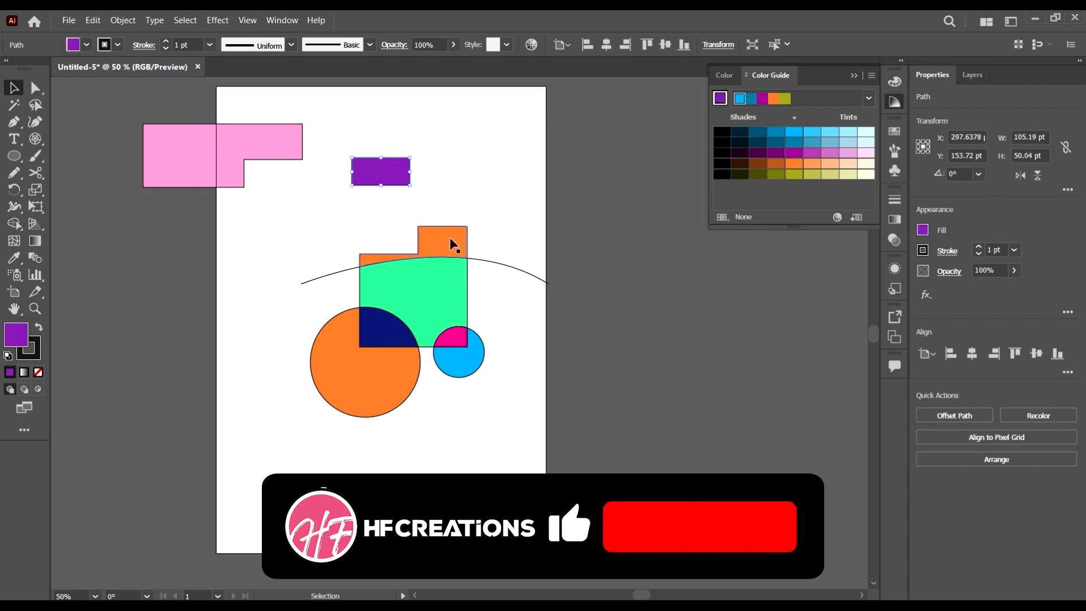
pyautogui.moveTo(451, 240); pyautogui.dragTo(538, 178)
pyautogui.moveTo(390, 374); pyautogui.dragTo(282, 443)
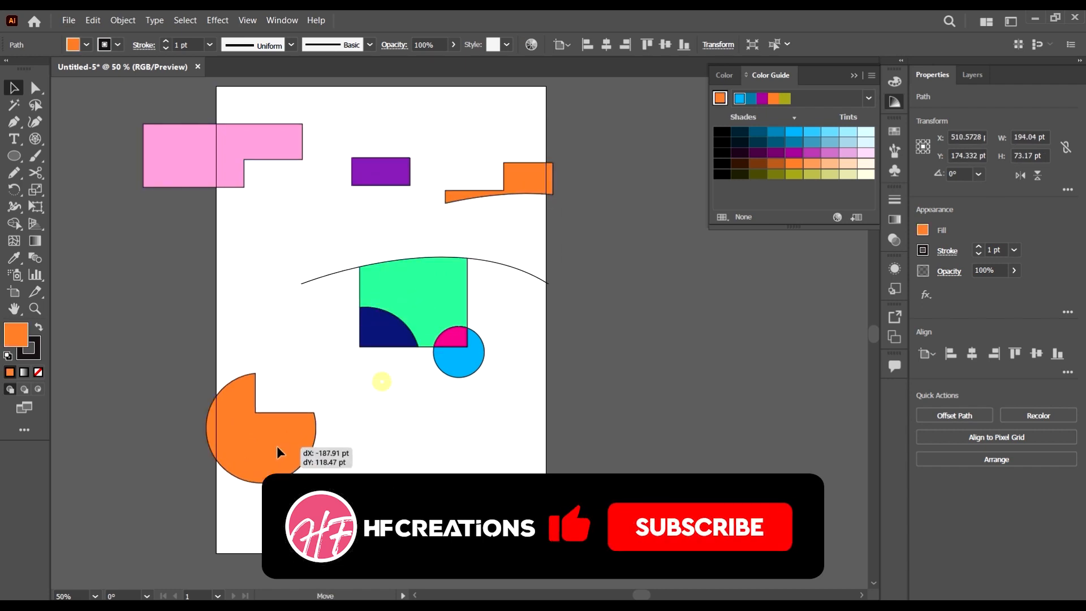
pyautogui.moveTo(381, 339); pyautogui.dragTo(367, 400)
pyautogui.moveTo(470, 365); pyautogui.dragTo(545, 431)
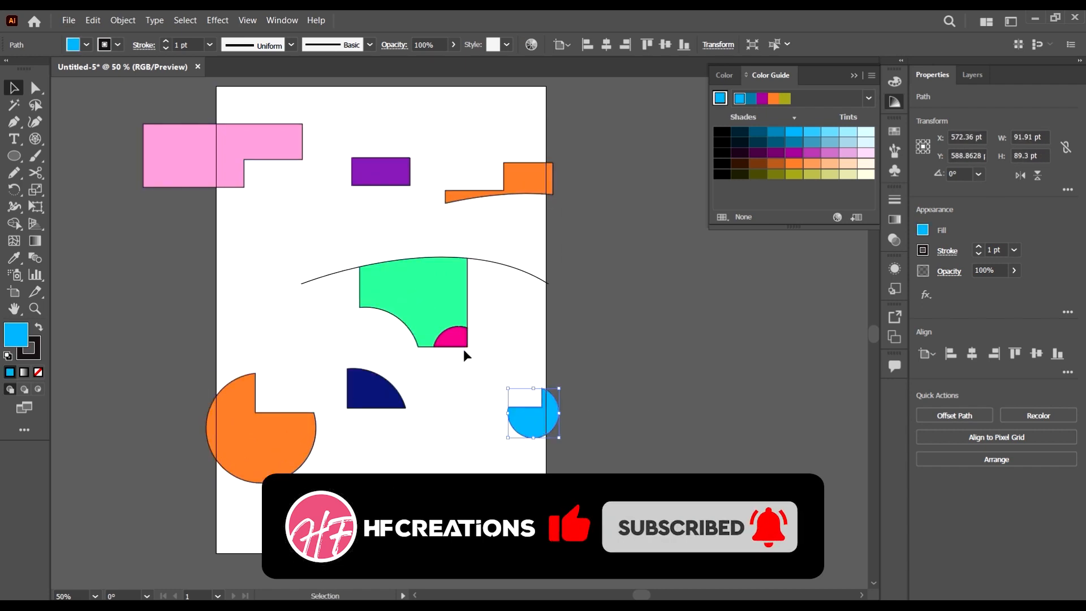
# Move the magenta overlap down, the pale pink piece beneath it right off the artboard, and the mint green piece left and back near the centre
pyautogui.moveTo(460, 339); pyautogui.dragTo(478, 416)
pyautogui.moveTo(443, 295); pyautogui.dragTo(322, 303)
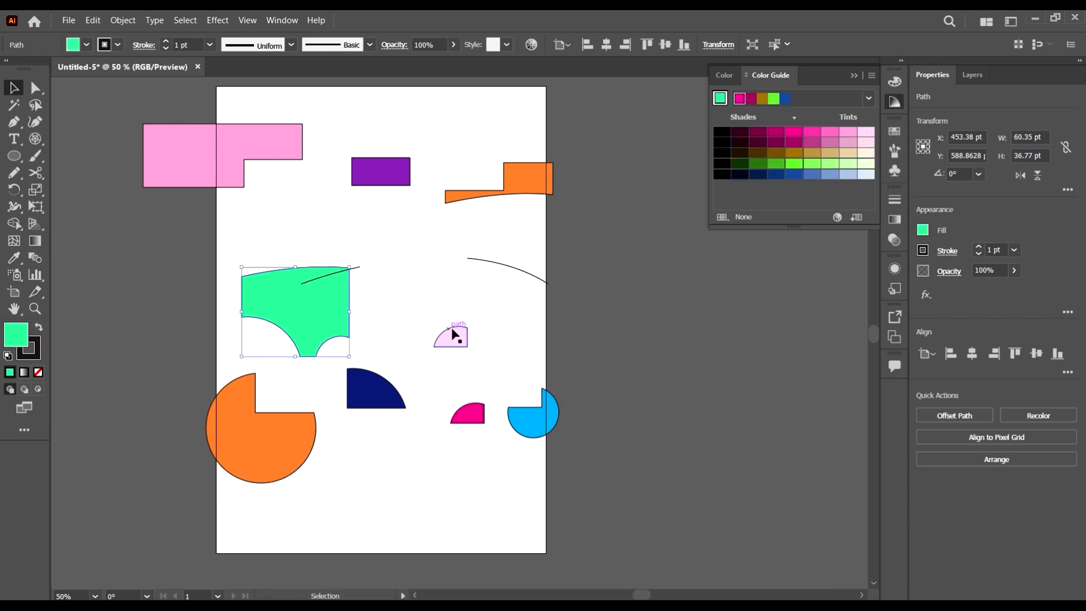
pyautogui.moveTo(453, 333); pyautogui.dragTo(664, 333)
pyautogui.moveTo(298, 302); pyautogui.dragTo(419, 297)
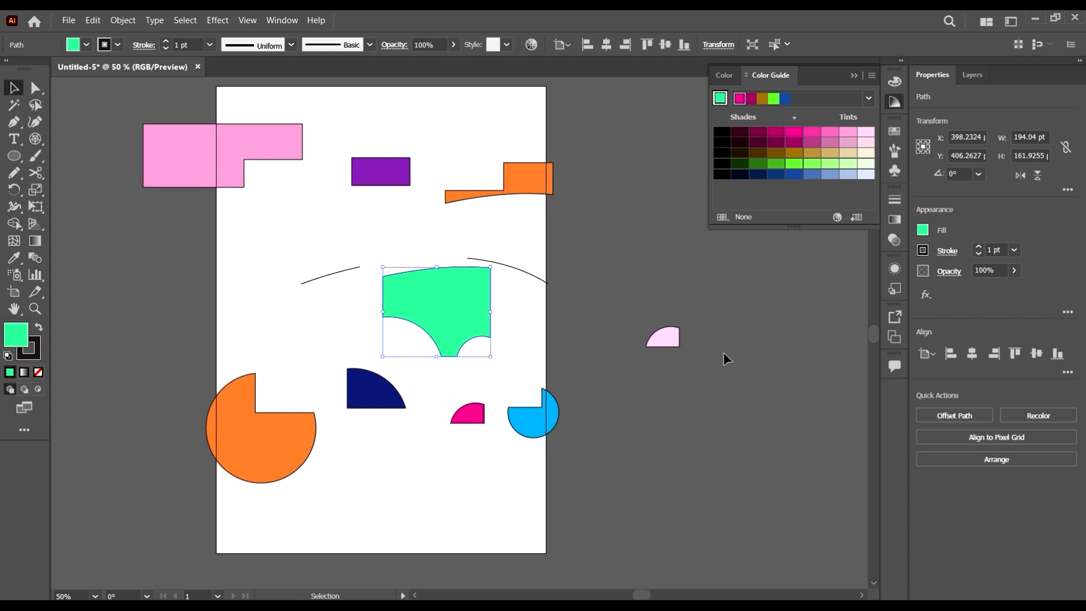
# Undo the moves of the separated pieces, back through the move of the purple rectangle
pyautogui.hotkey('ctrl', 'z')
pyautogui.hotkey('ctrl', 'z')
pyautogui.hotkey('ctrl', 'z')
pyautogui.hotkey('ctrl', 'z')
pyautogui.hotkey('ctrl', 'z')
pyautogui.hotkey('ctrl', 'z')
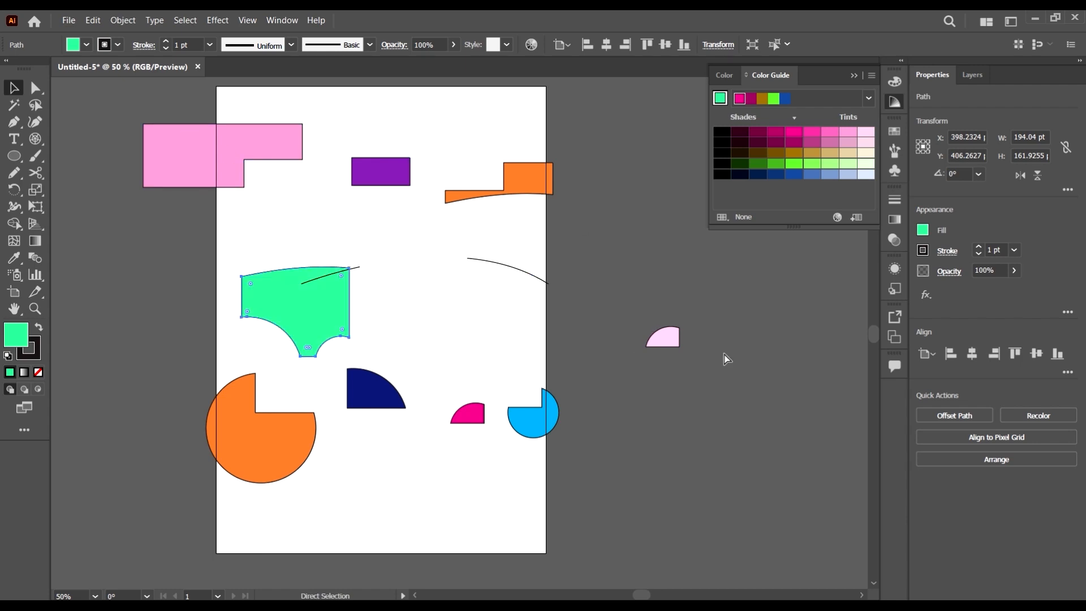
pyautogui.hotkey('ctrl', 'z')
pyautogui.hotkey('ctrl', 'z')
pyautogui.hotkey('ctrl', 'z')
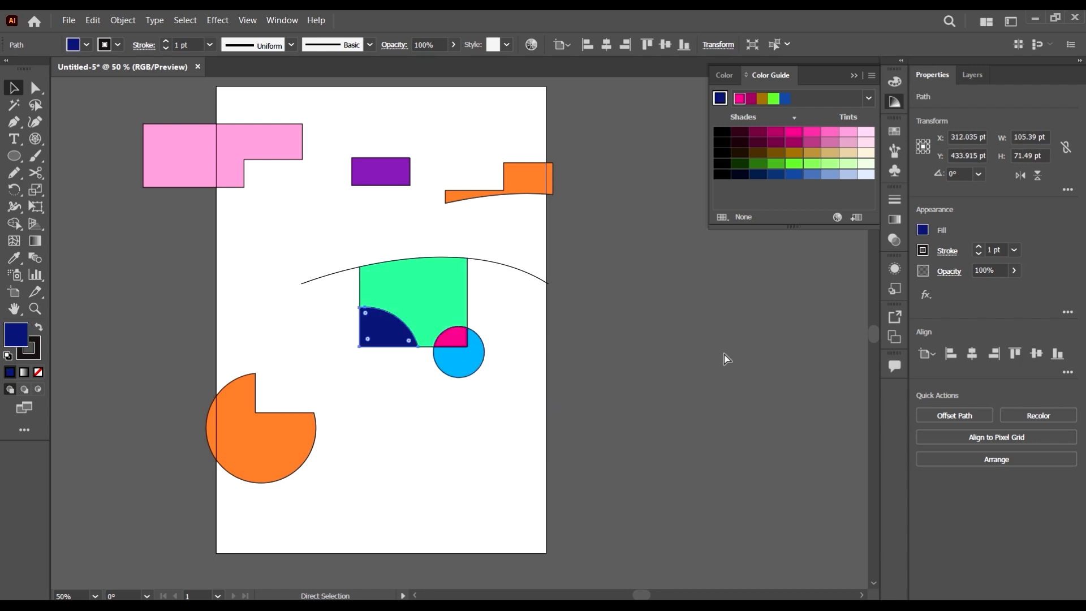
pyautogui.hotkey('ctrl', 'z')
pyautogui.hotkey('ctrl', 'z')
pyautogui.hotkey('ctrl', 'z')
pyautogui.hotkey('ctrl', 'z')
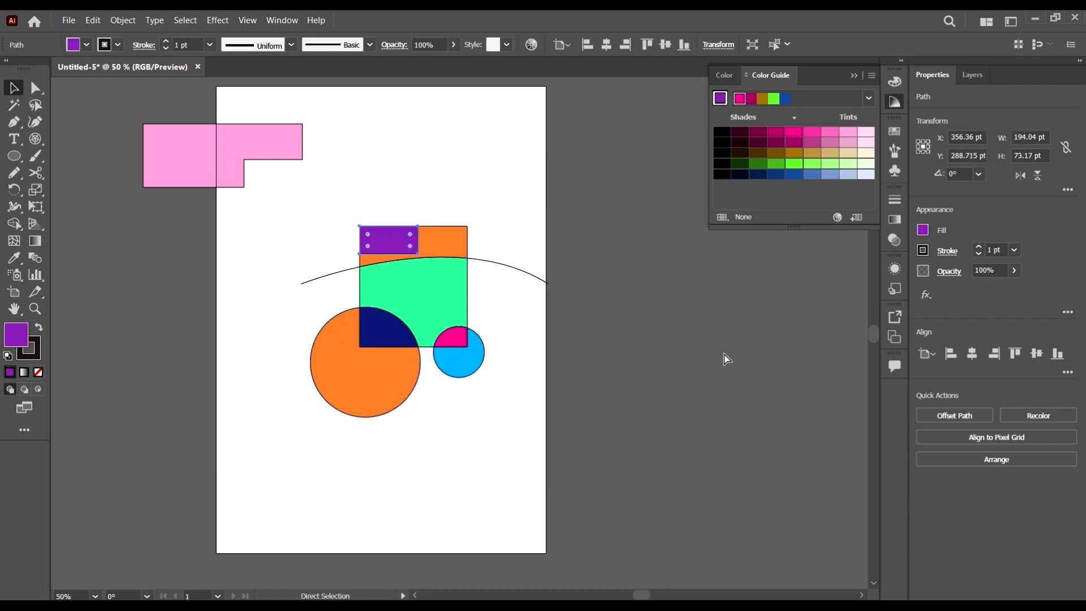